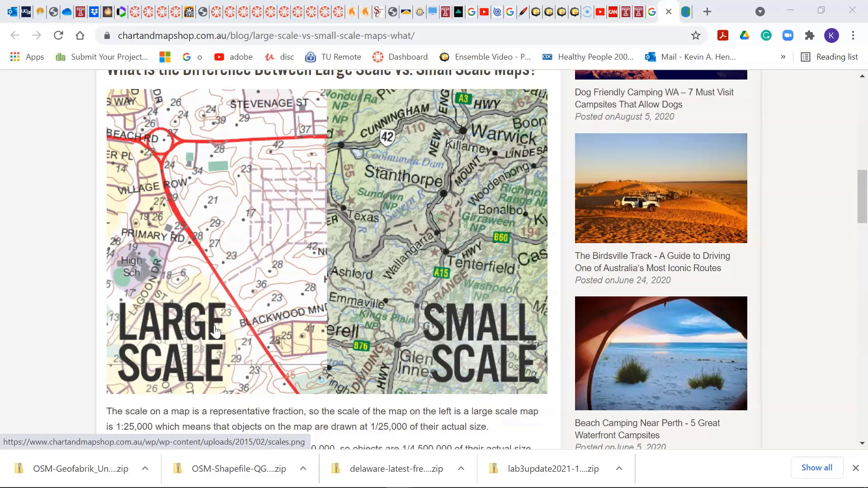
Review the software and cartography data websites on the Help Videos And Docs course page, highlighting the note about state-specific OSM bulk data.
click(177, 317)
click(136, 13)
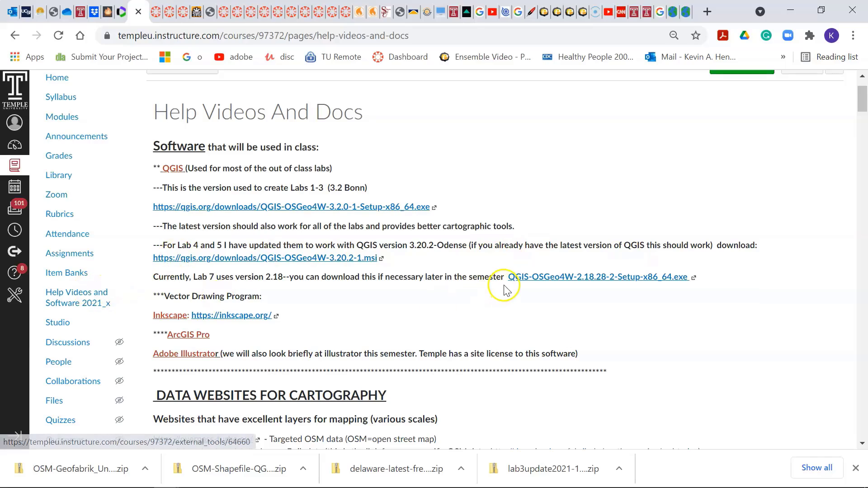
scroll(503, 287, down, 1)
scroll(510, 282, up, 1)
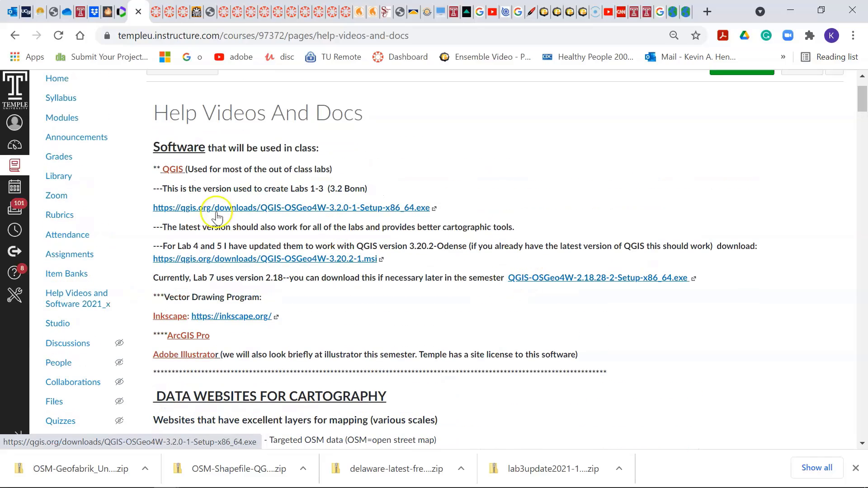
scroll(382, 277, down, 6)
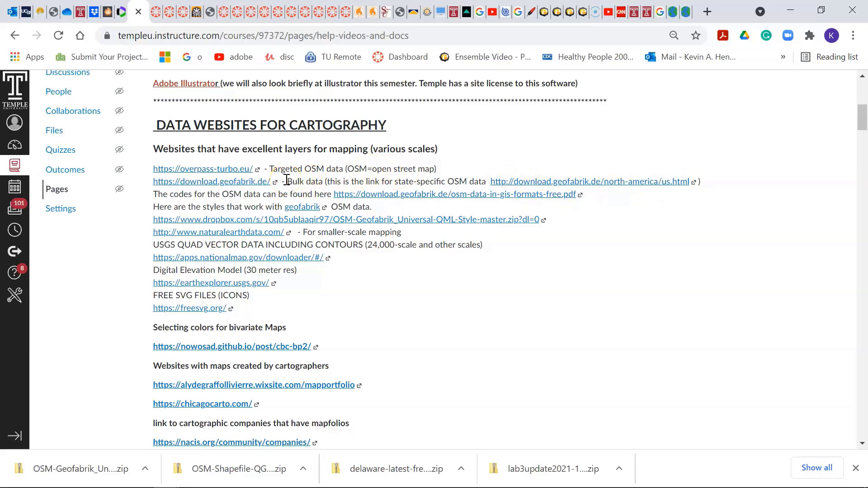
drag(287, 180, 477, 183)
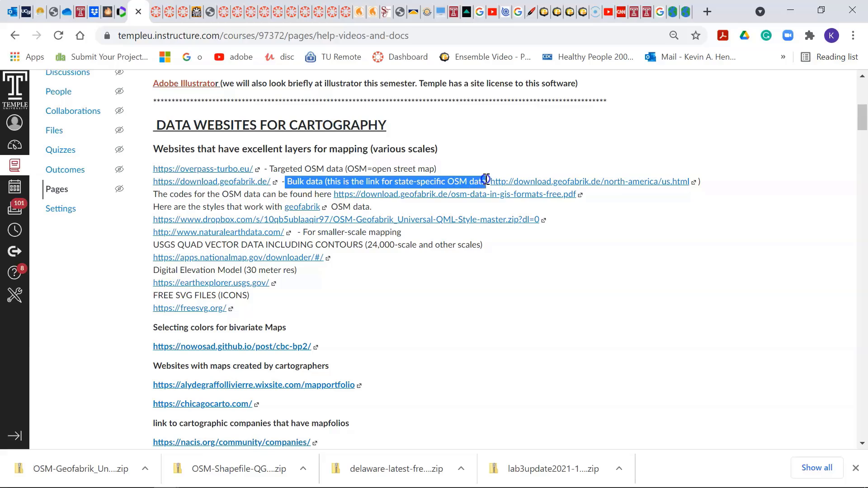
click(651, 226)
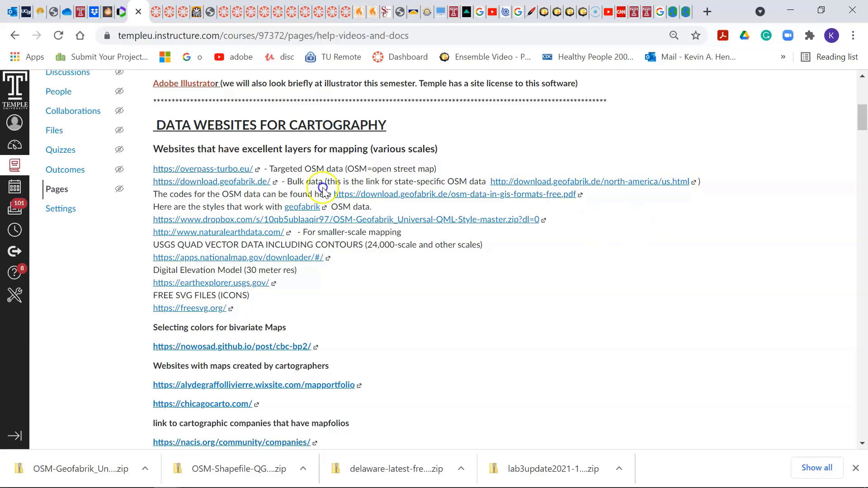
drag(296, 180, 487, 180)
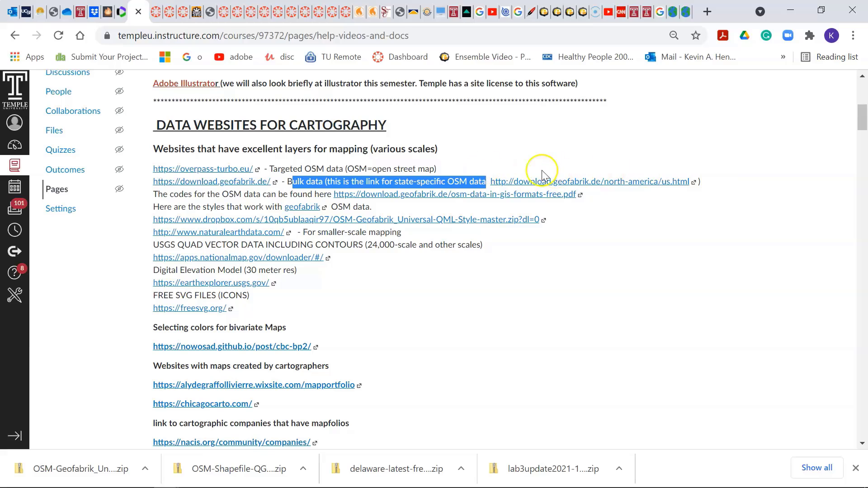
click(670, 217)
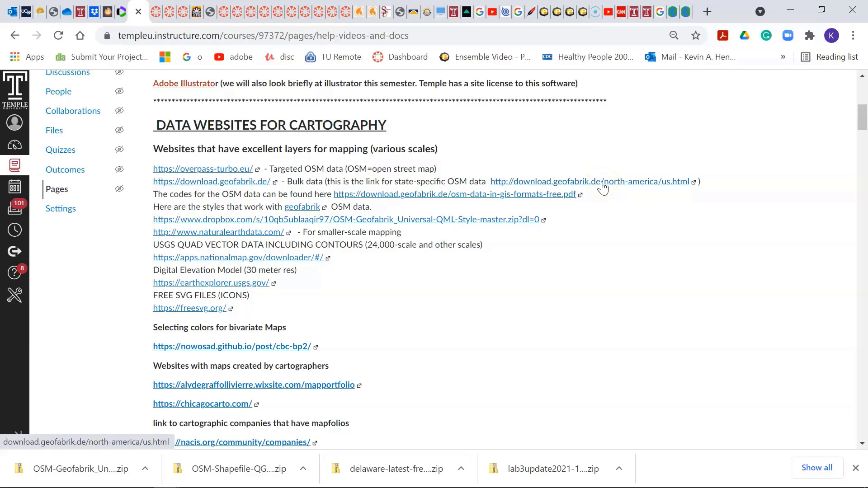
Open the Geofabrik United States page linked for state-specific OSM data and download the Delaware .shp.zip file.
click(596, 188)
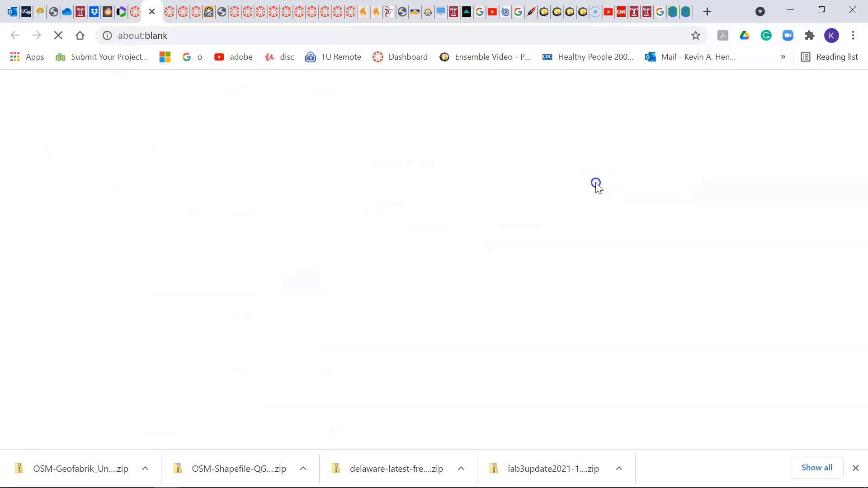
scroll(164, 247, down, 2)
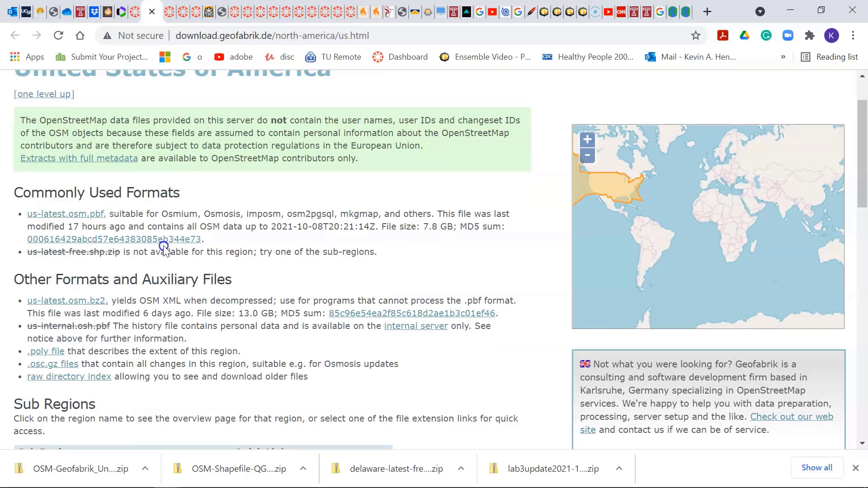
scroll(164, 247, up, 2)
scroll(164, 247, down, 5)
scroll(164, 247, down, 5)
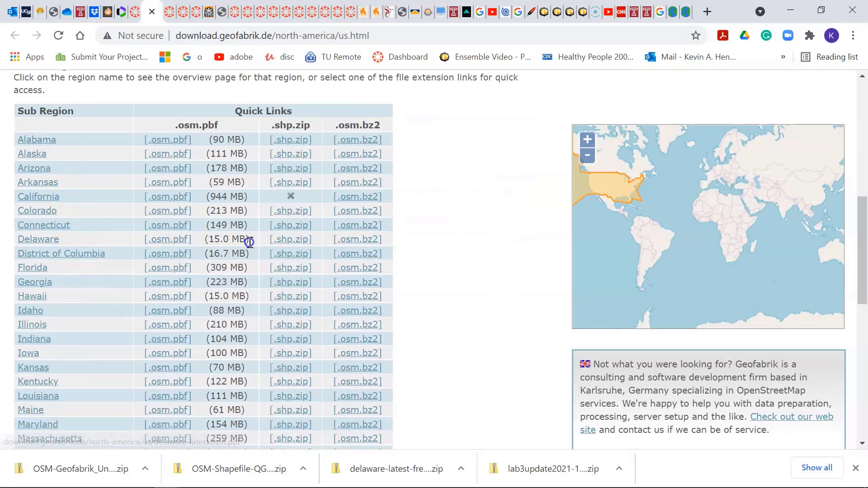
click(293, 239)
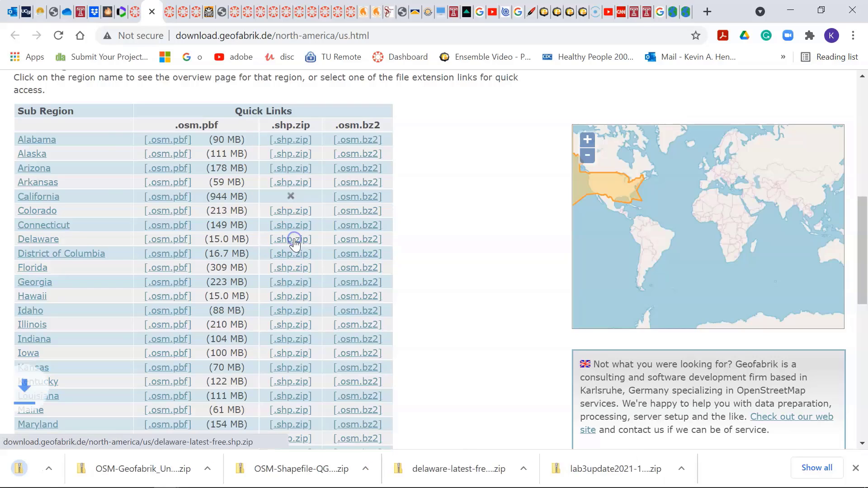
click(19, 468)
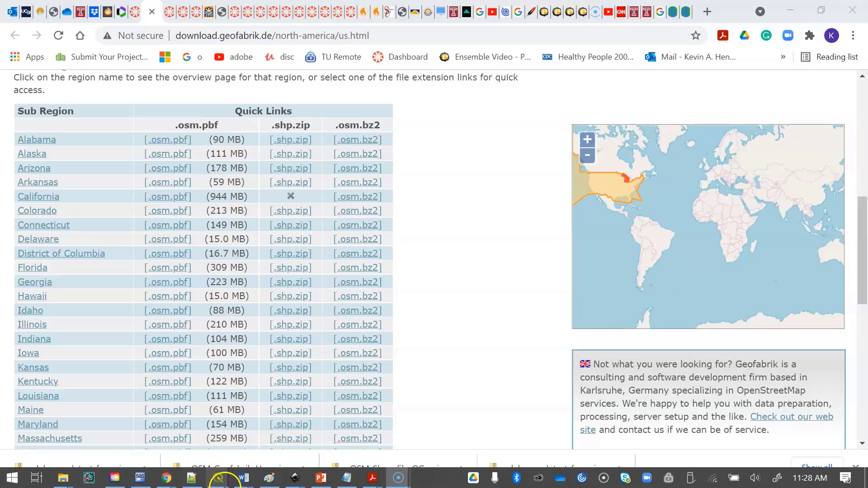
Switch to the untitled QGIS project and add gis_osm_landuse_a_free_1 and gis_osm_natural_a_free_1 from the delaware-latest-free.shp folder.
click(221, 481)
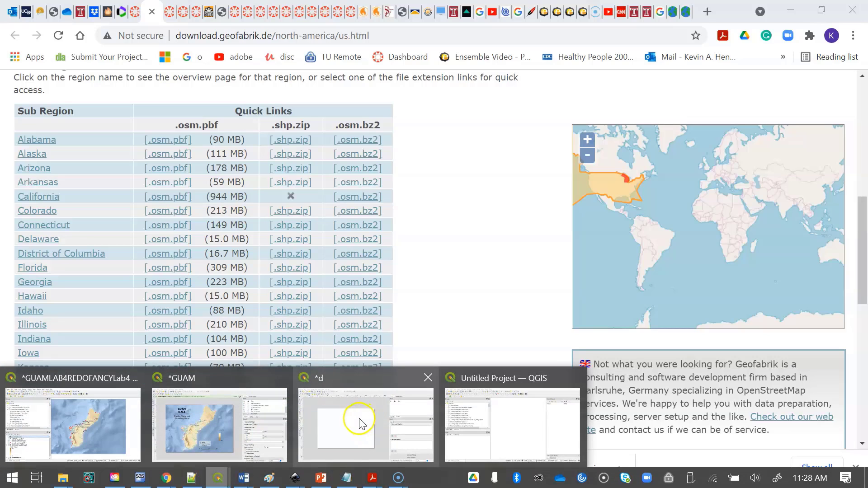
click(496, 418)
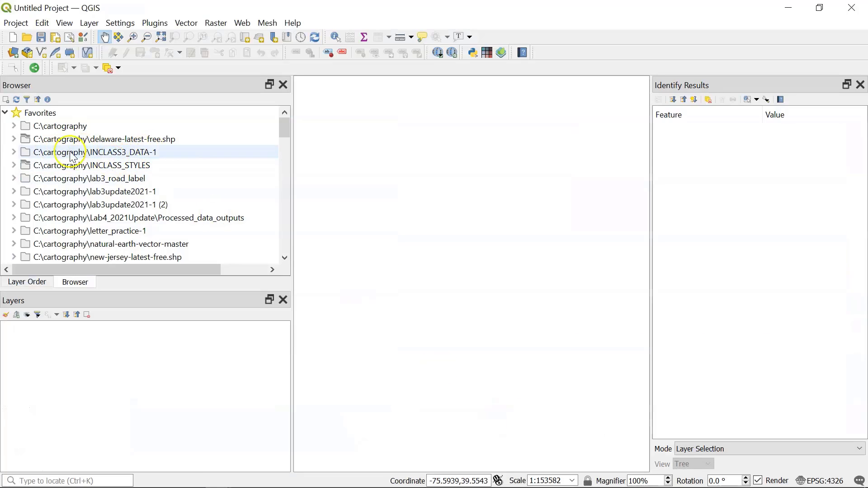
click(14, 140)
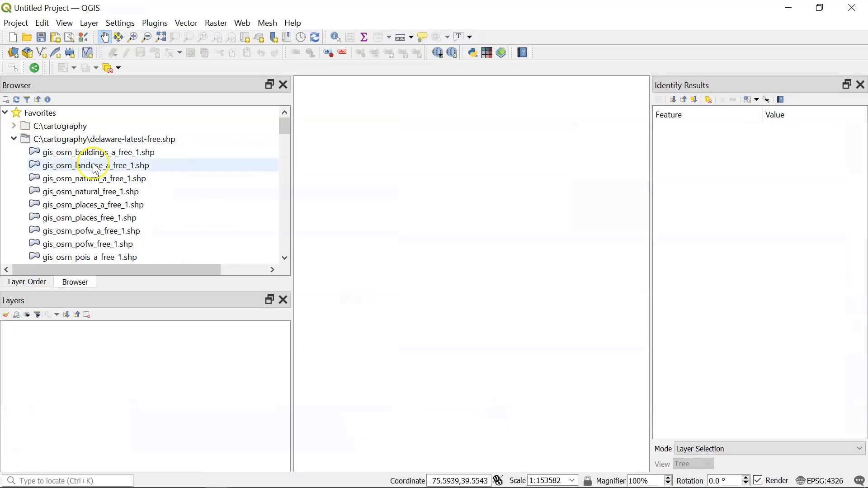
drag(91, 167, 79, 345)
drag(97, 178, 101, 332)
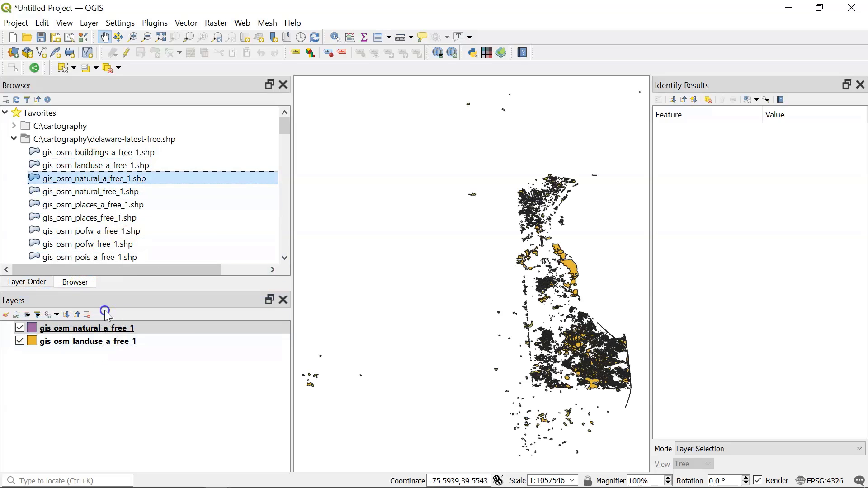
Add the Delaware gis_osm_water_a_free_1 and gis_osm_waterways_free_1 shapefiles to the project's layers.
scroll(115, 223, down, 3)
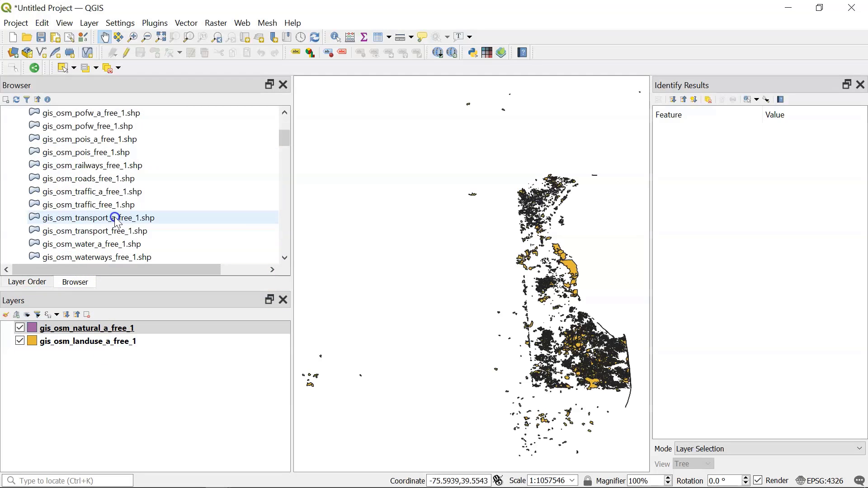
scroll(116, 219, down, 1)
drag(116, 203, 111, 368)
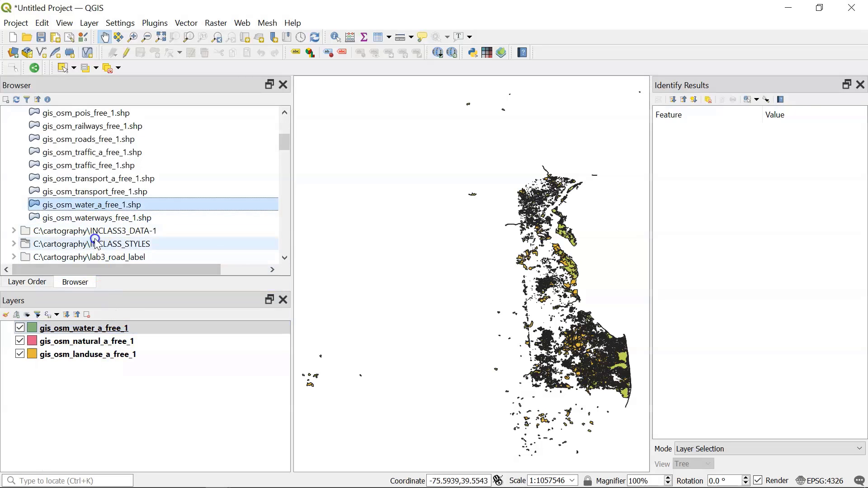
mouse_move(88, 218)
mouse_down()
mouse_move(99, 288)
mouse_move(83, 367)
mouse_up()
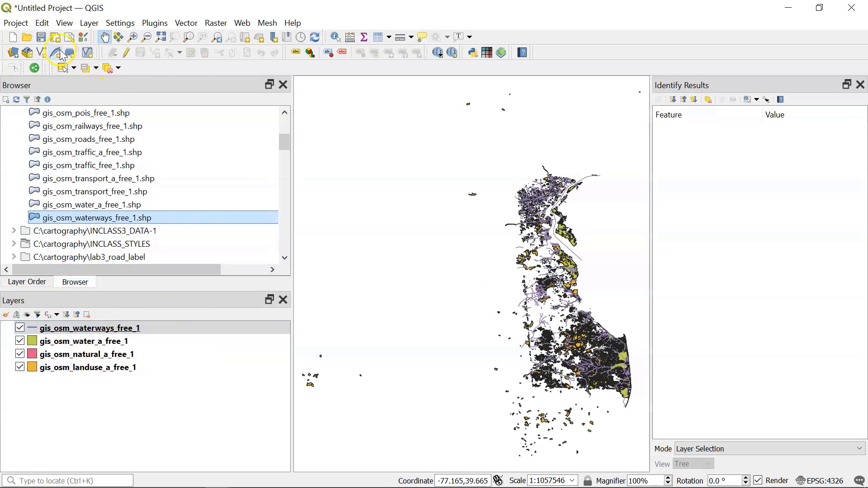
Zoom the map into an area of southern Delaware and add the gis_osm_roads_free_1 shapefile as a layer.
click(133, 39)
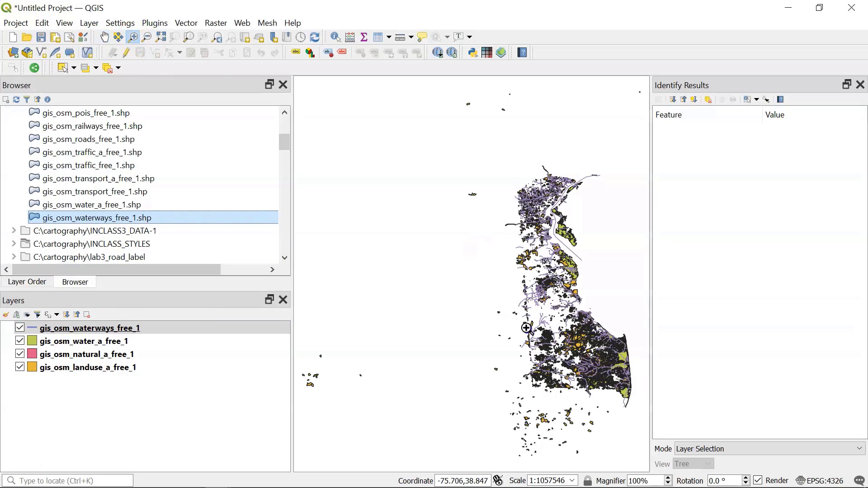
drag(549, 319, 607, 396)
drag(452, 253, 587, 378)
scroll(102, 179, up, 1)
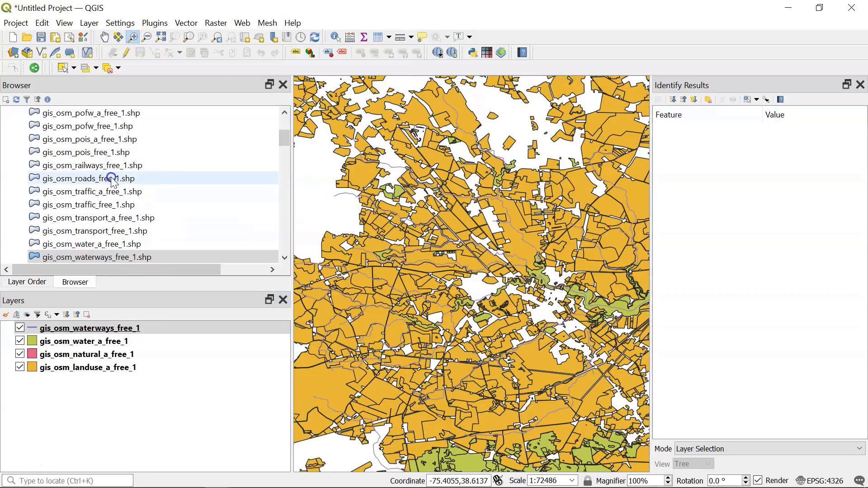
scroll(139, 203, up, 1)
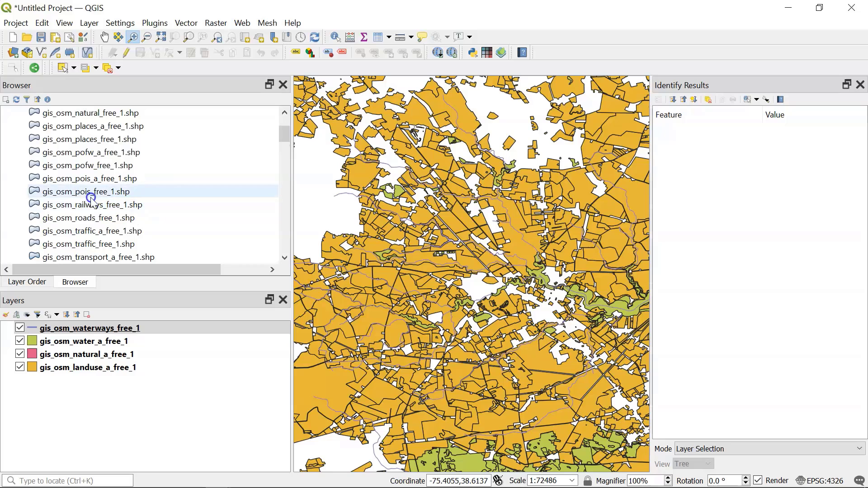
mouse_move(79, 221)
mouse_down()
mouse_move(77, 393)
mouse_move(82, 387)
mouse_up()
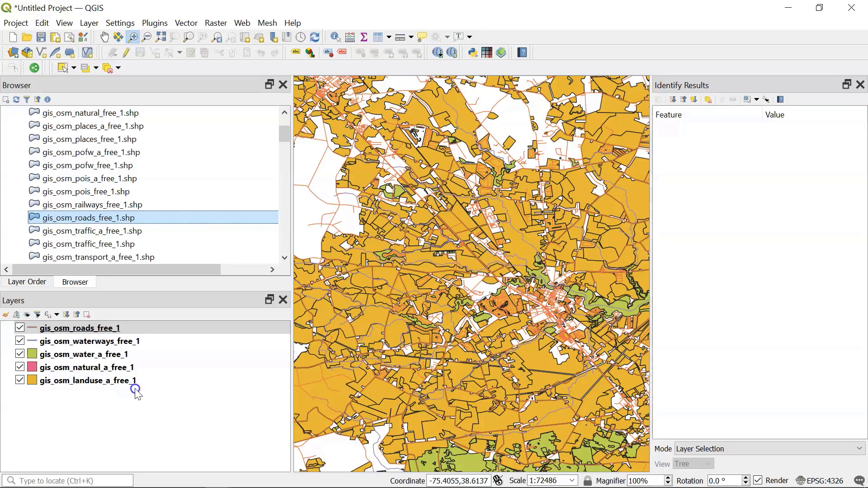
click(206, 328)
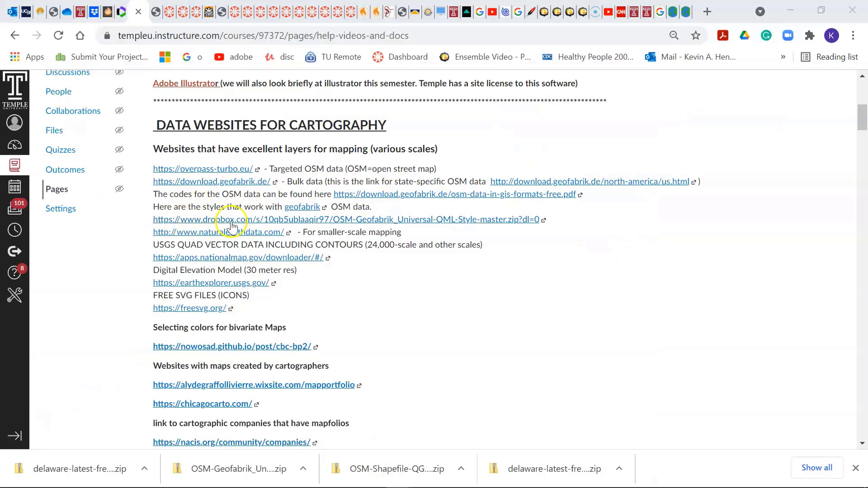
Download OSM-Geofabrik_Universal-QML-Style-master.zip through the Dropbox link on the Help Videos And Docs course page.
click(494, 224)
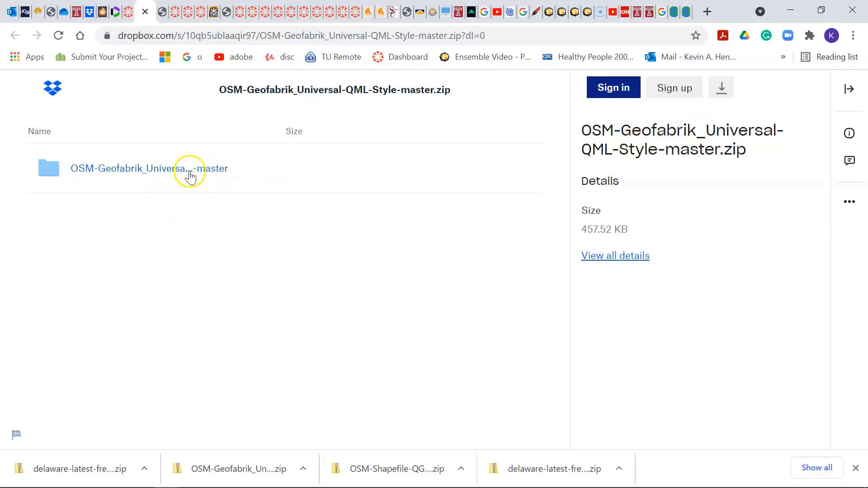
click(727, 92)
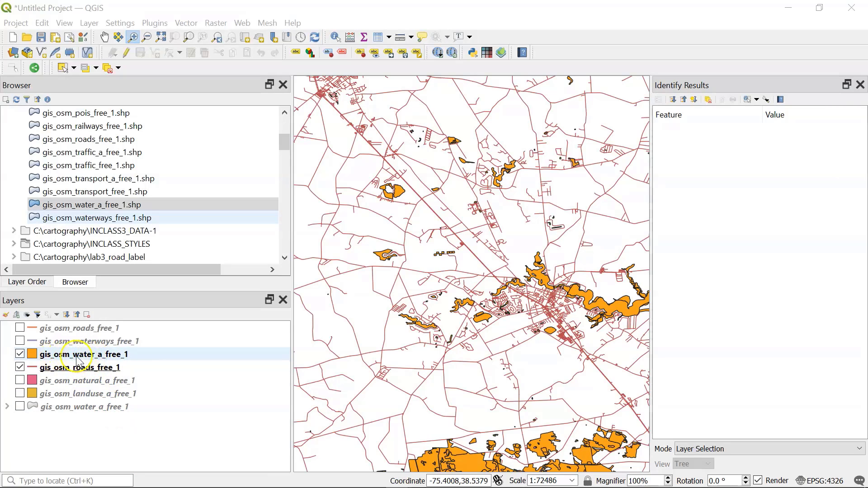
In QGIS, hide the visible roads layer and inspect the attribute table of the visible gis_osm_water_a_free_1 layer, selecting its first record.
click(20, 367)
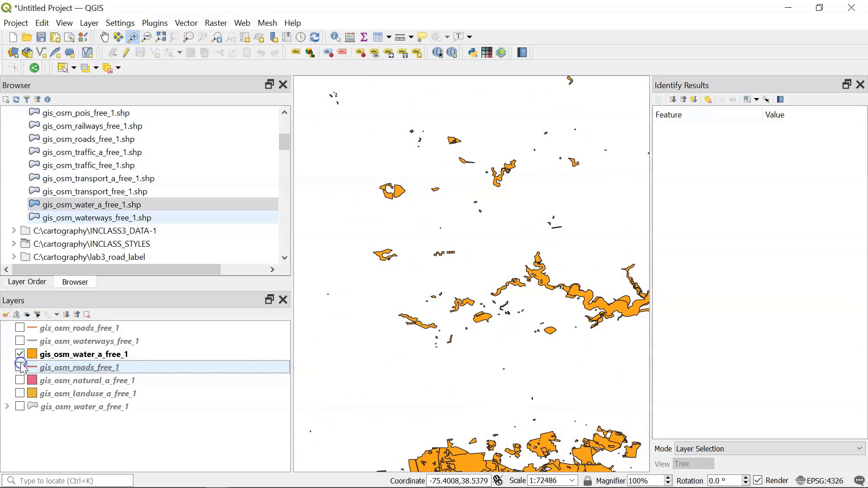
right_click(86, 357)
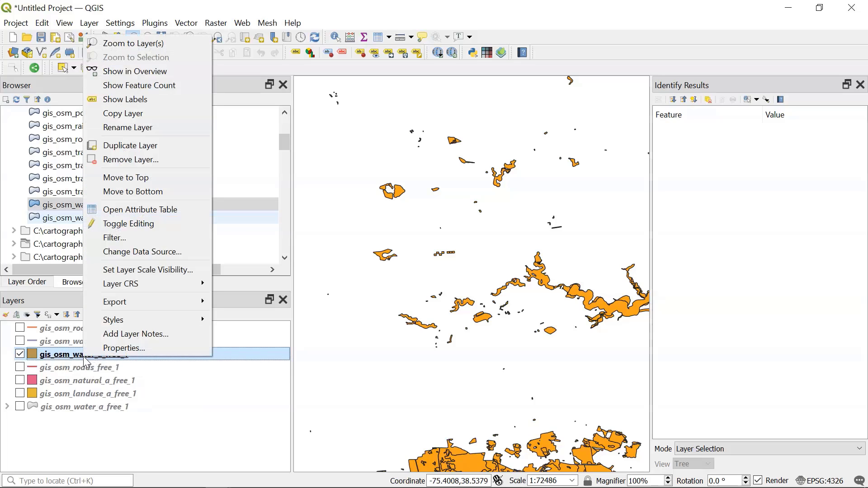
click(140, 210)
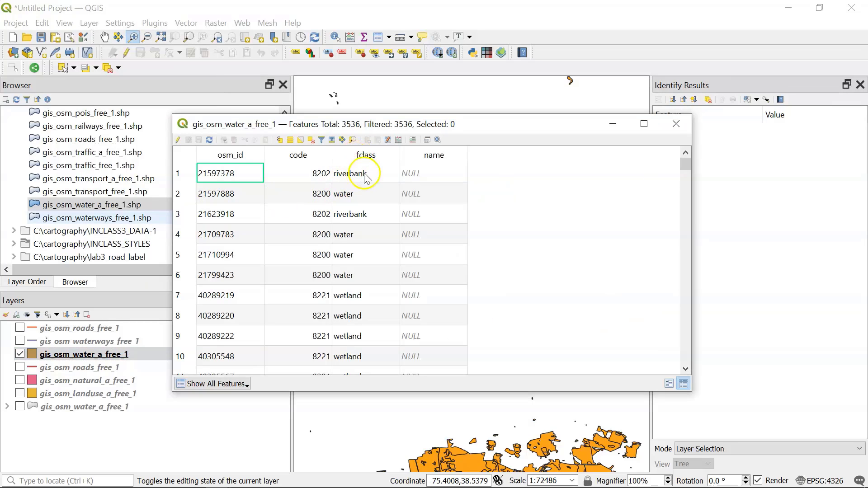
click(178, 173)
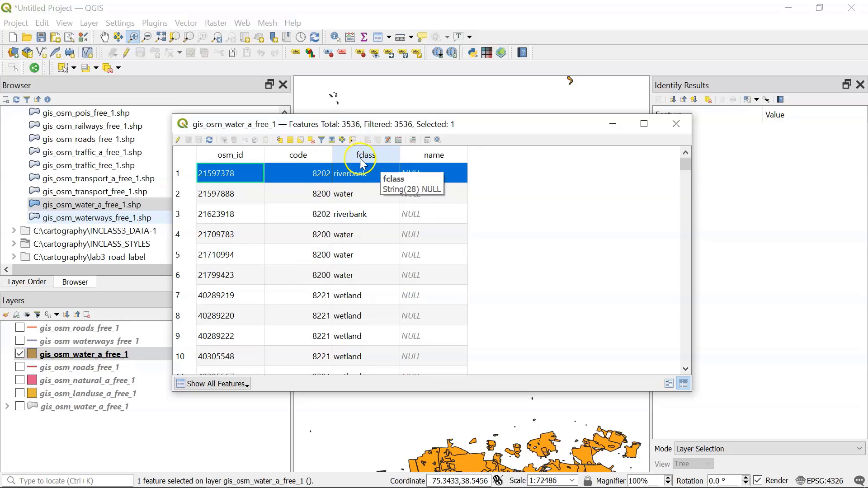
click(677, 126)
For the visible gis_osm_water_a_free_1 layer, choose gis_osm_water_a_free_1.qml from the unzipped Styles folder as the style file to load.
right_click(123, 354)
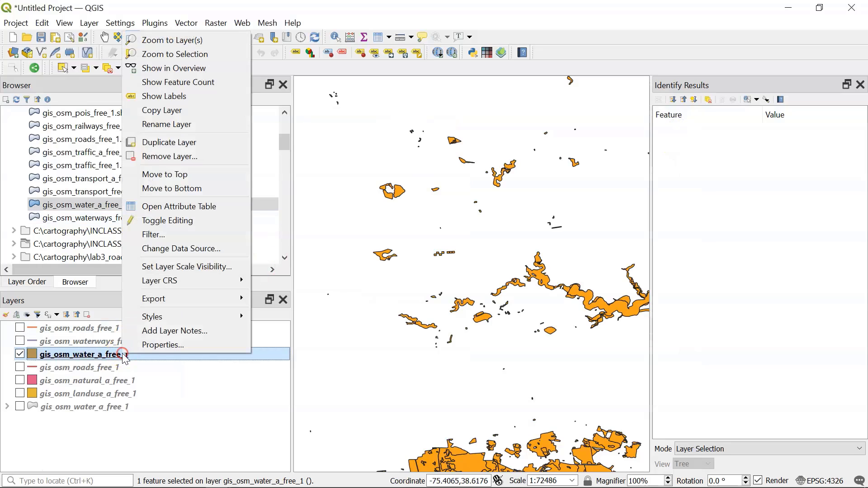
click(174, 344)
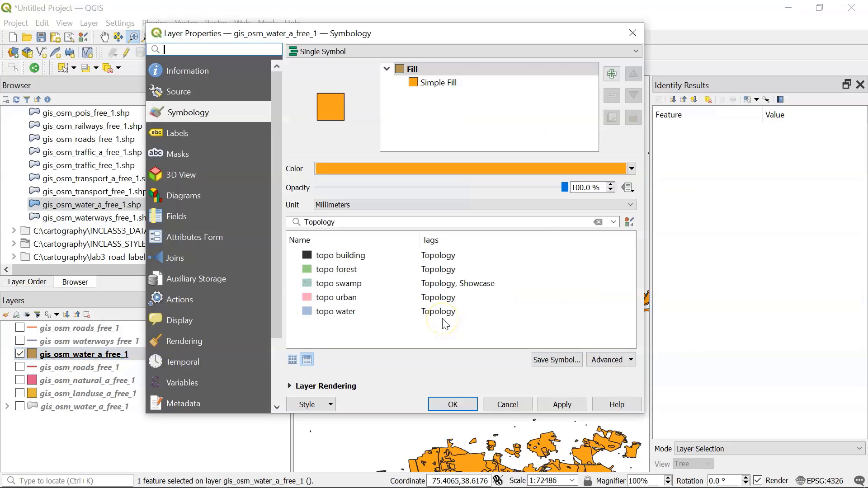
click(330, 404)
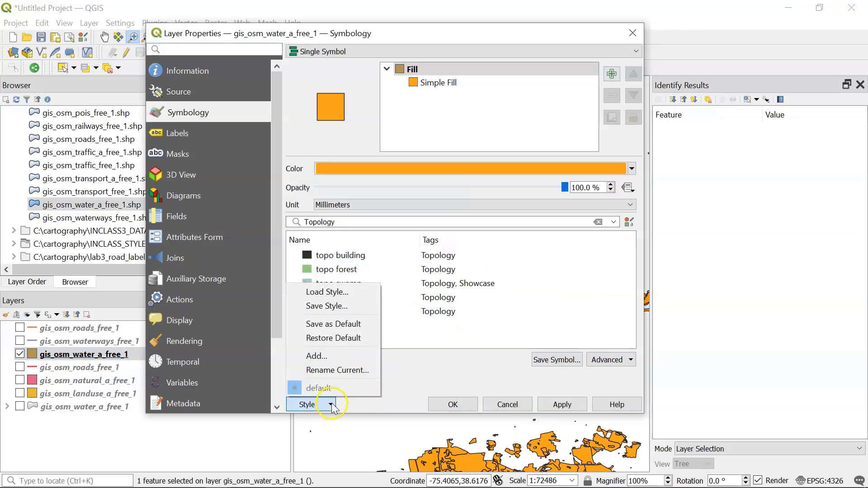
click(346, 292)
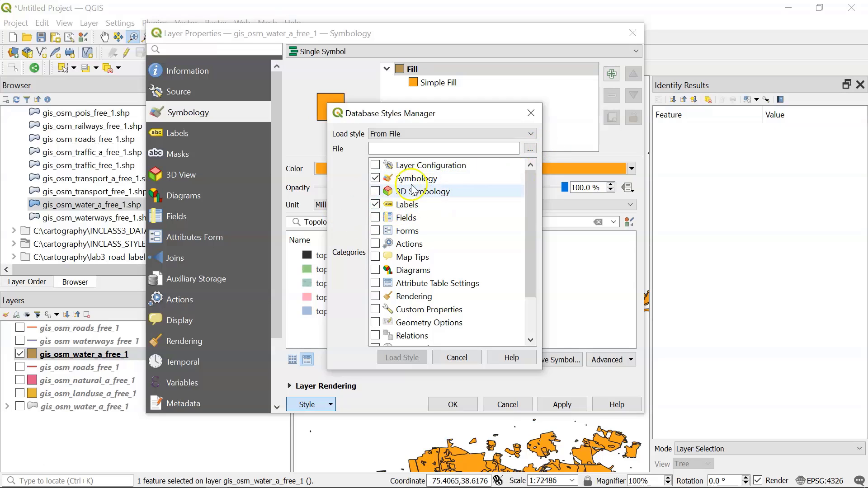
click(530, 147)
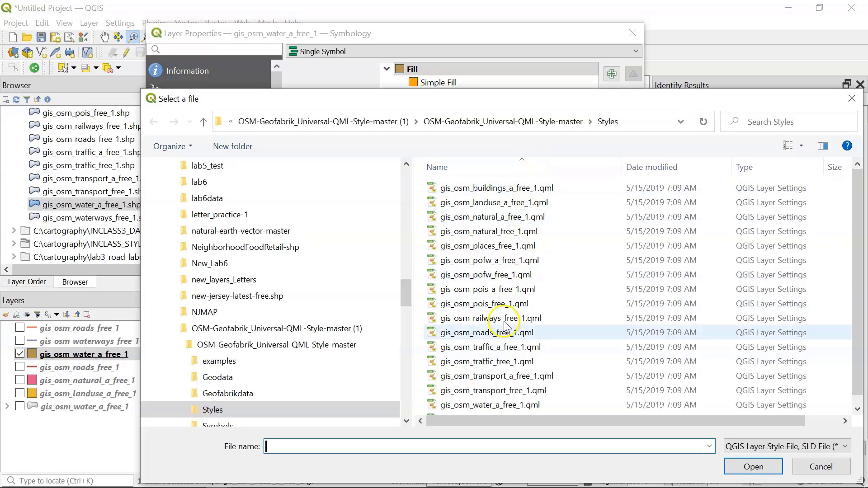
click(496, 409)
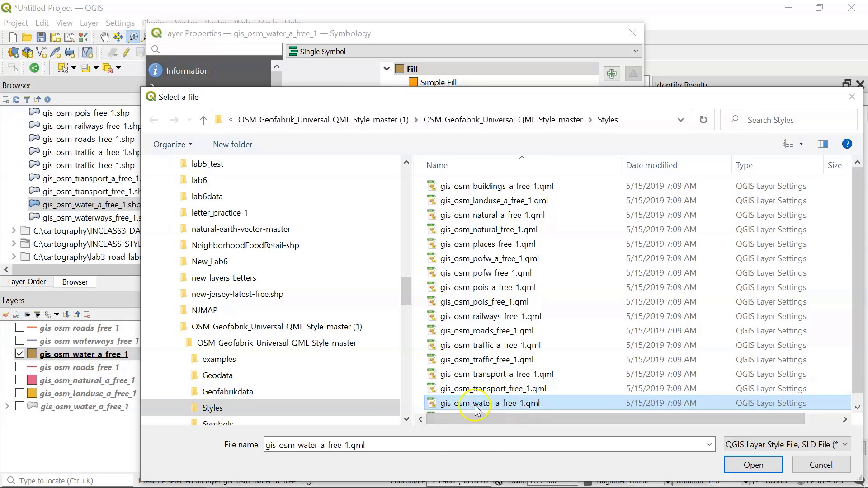
click(753, 464)
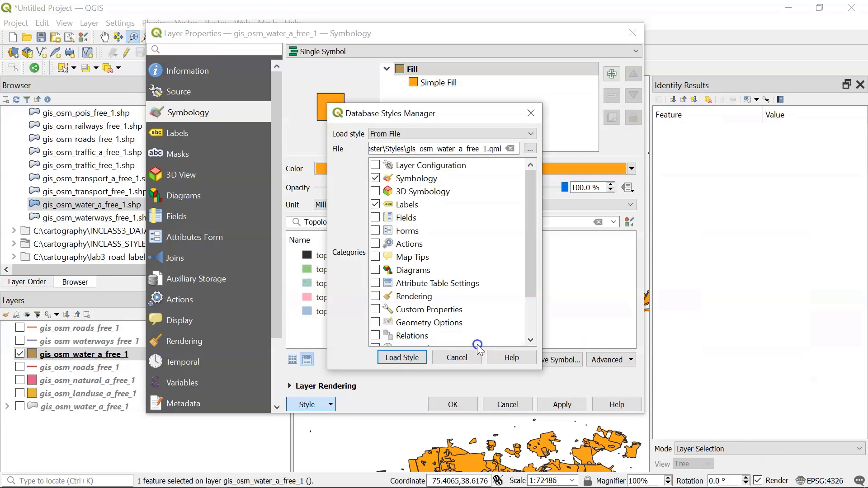
Load the chosen QML file's symbology and labels onto the water layer and apply the rule-based style.
click(402, 358)
click(570, 407)
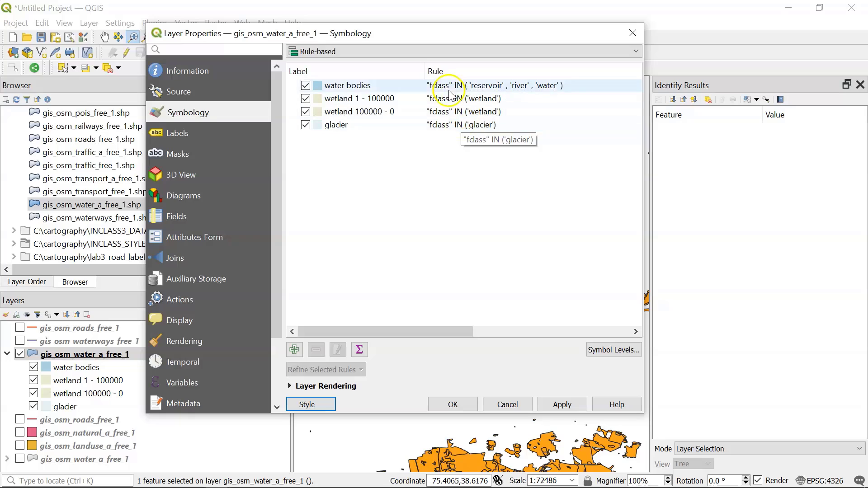
click(570, 409)
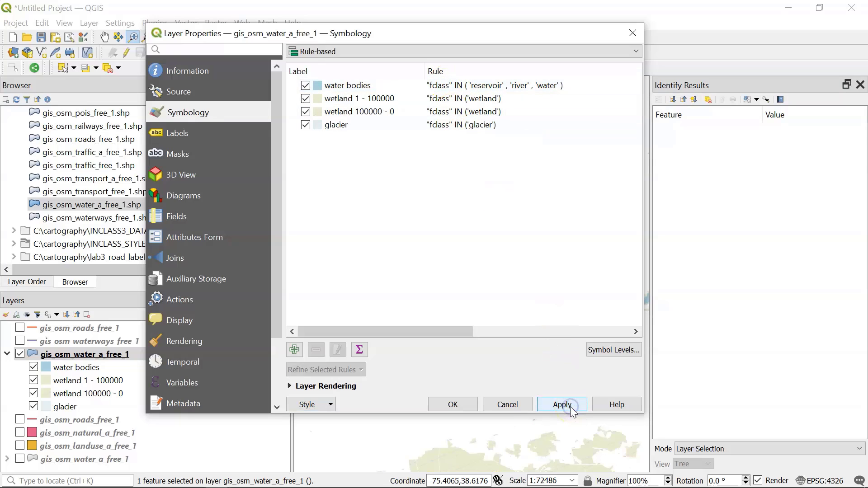
click(562, 404)
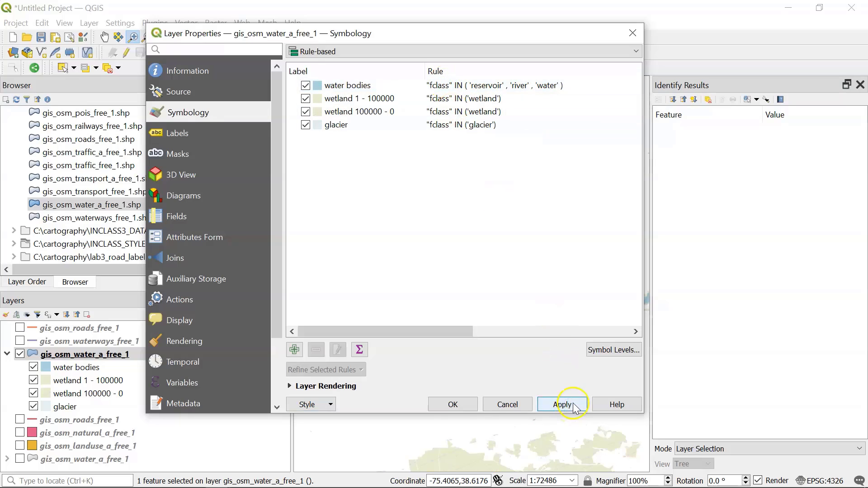
click(452, 404)
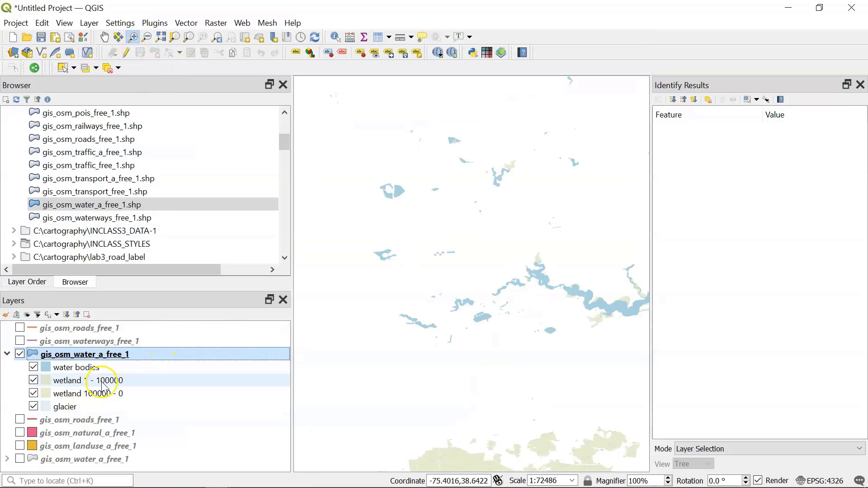
Add the OpenStreetMap XYZ tile basemap to the project's layers.
scroll(74, 217, down, 3)
scroll(76, 217, down, 10)
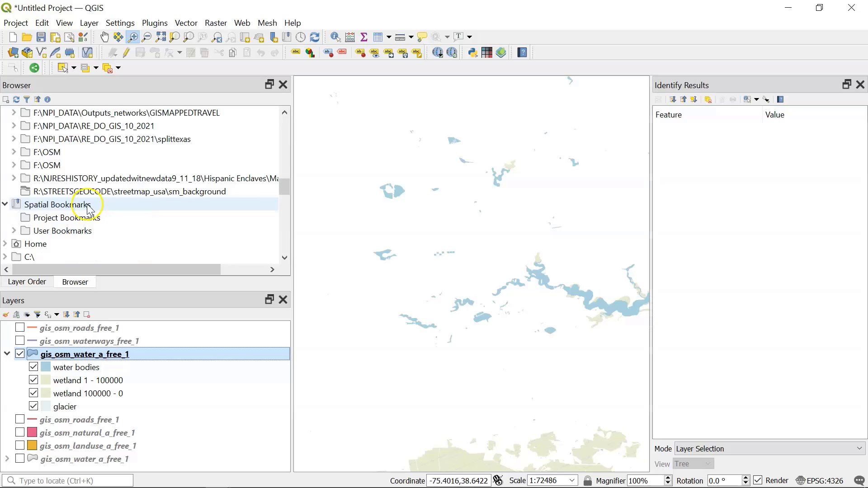
scroll(89, 213, down, 10)
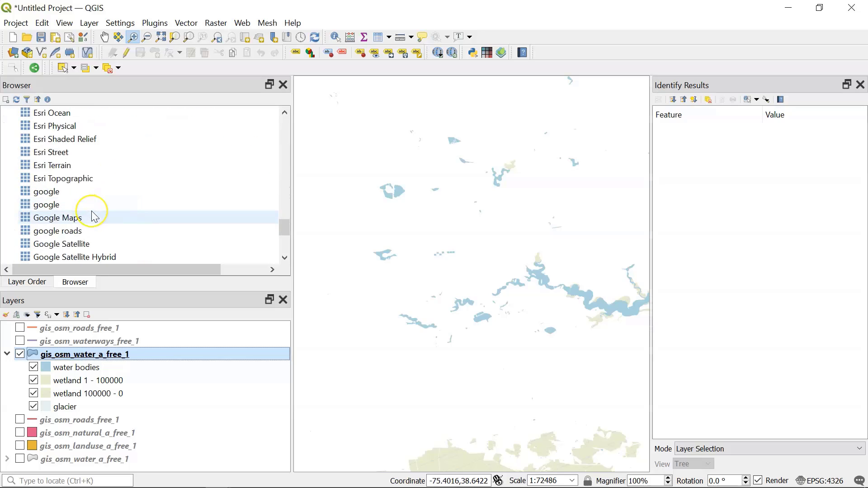
click(68, 168)
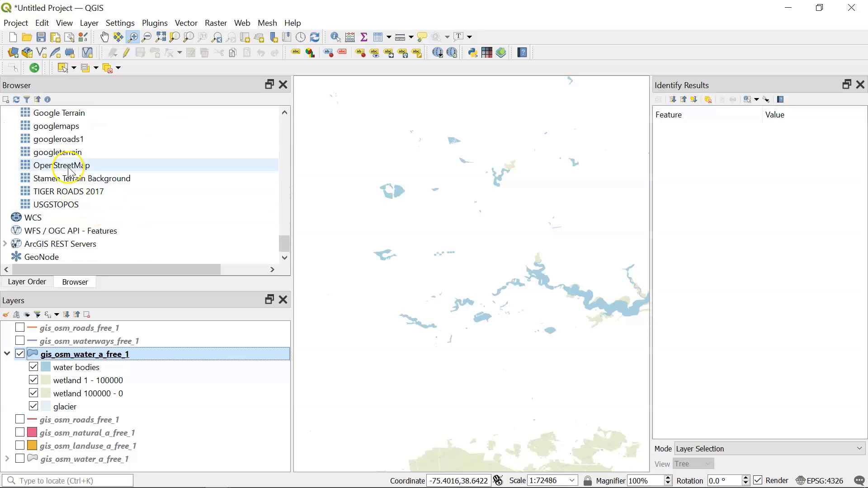
double_click(62, 167)
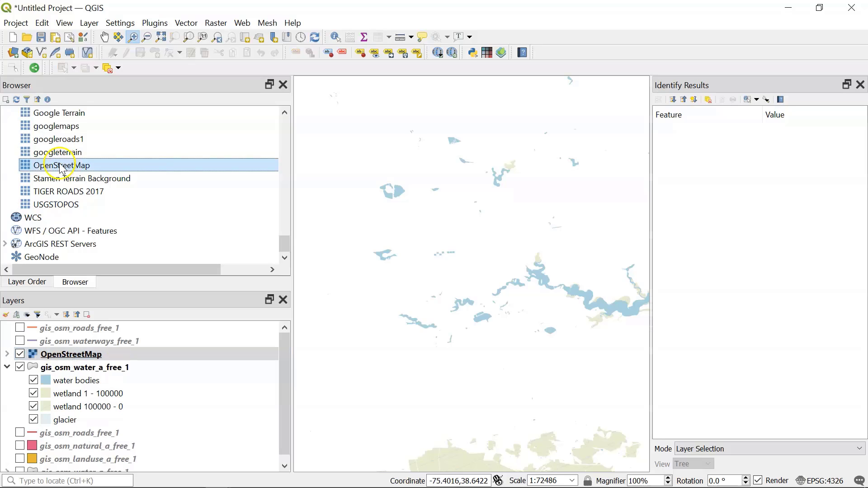
Toggle the OpenStreetMap basemap on and off to compare it with the styled water layer, leaving the basemap hidden.
click(20, 354)
click(20, 354)
click(20, 354)
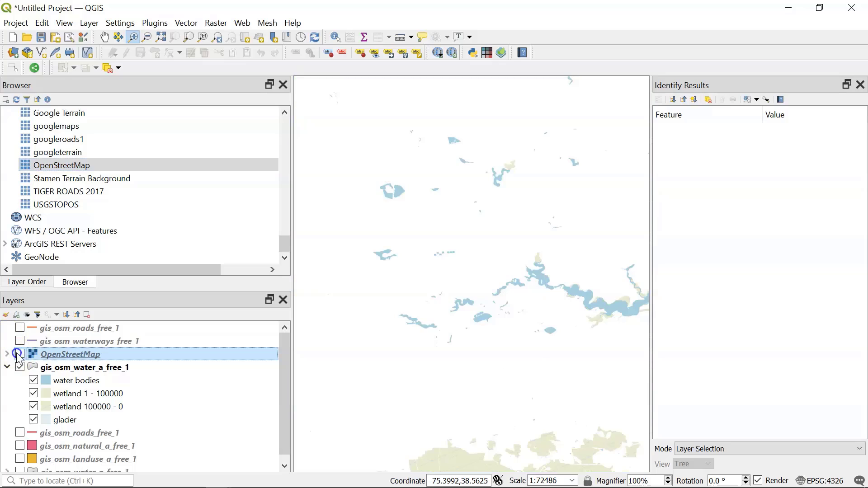
click(19, 354)
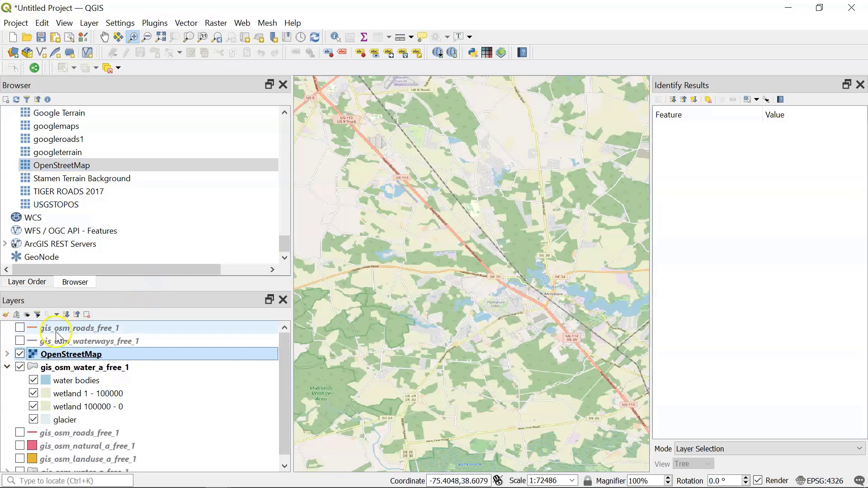
click(19, 354)
click(20, 354)
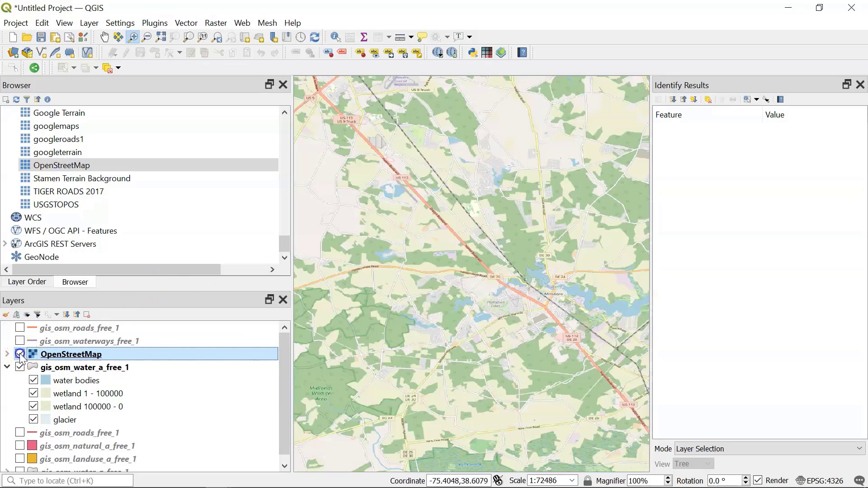
click(20, 354)
Open the water layer's "water bodies" rule filter in the expression builder and list all unique values of the fclass field.
double_click(67, 370)
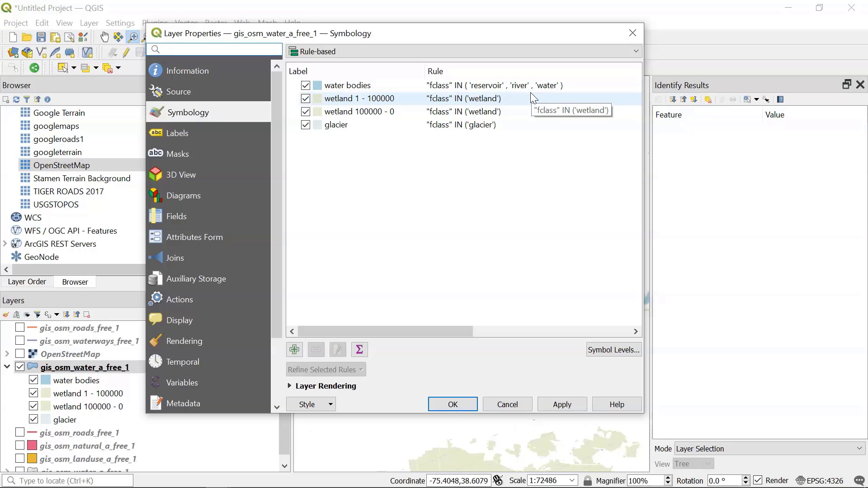
double_click(378, 89)
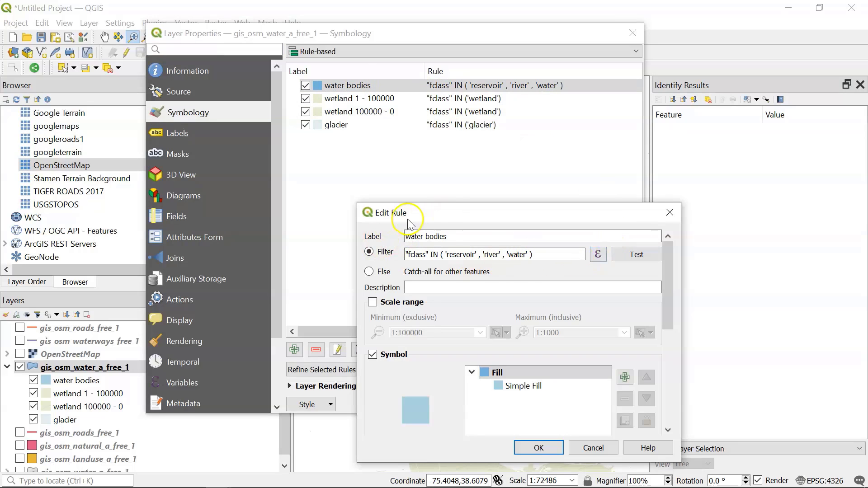
click(598, 255)
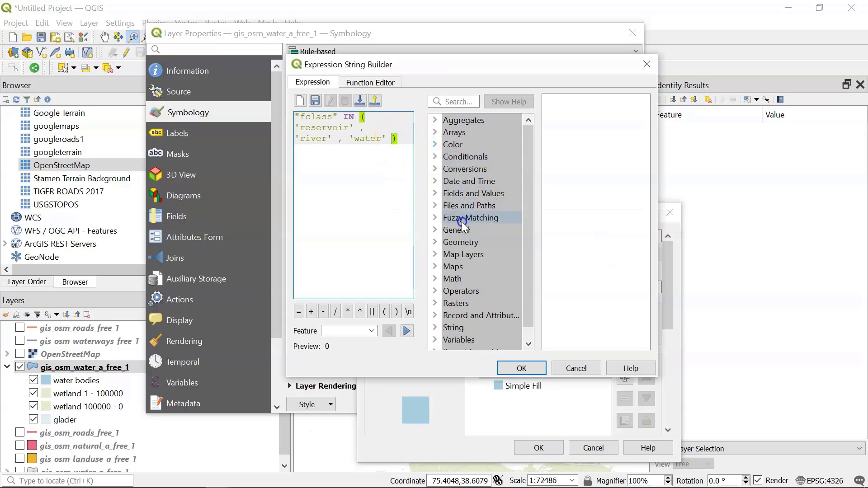
click(436, 194)
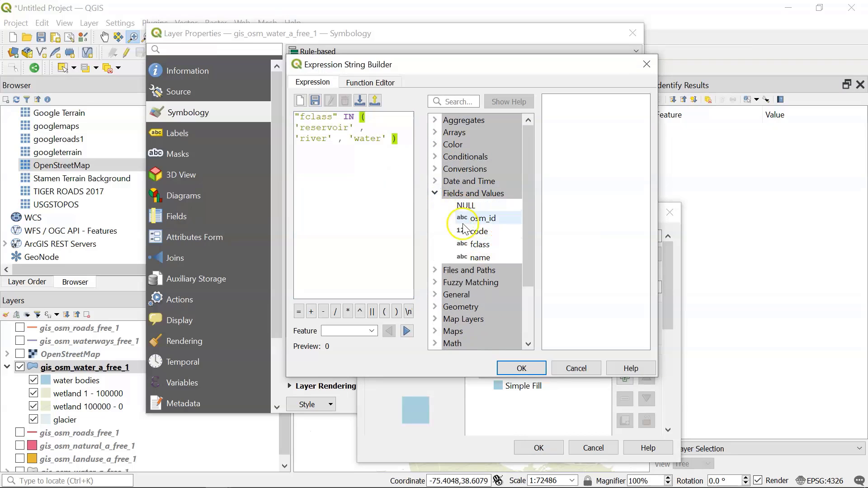
click(464, 249)
click(568, 252)
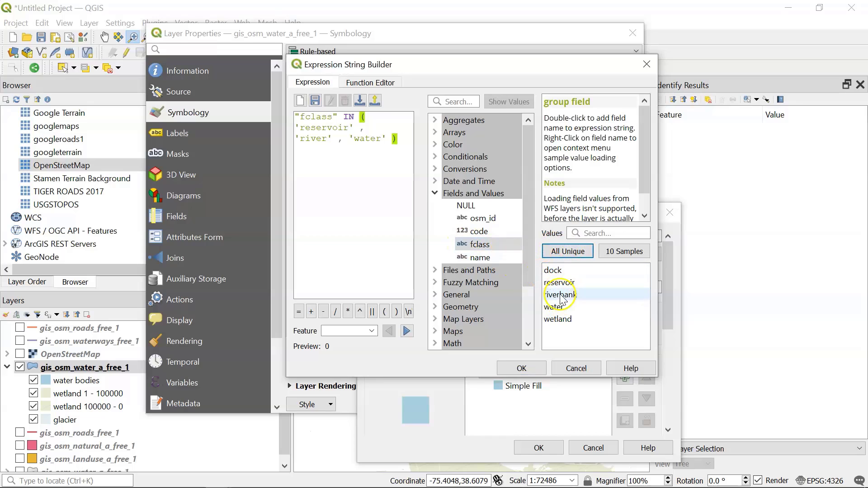
Add 'riverbank' after 'water' in the "water bodies" rule's fclass IN list and accept the expression.
click(388, 138)
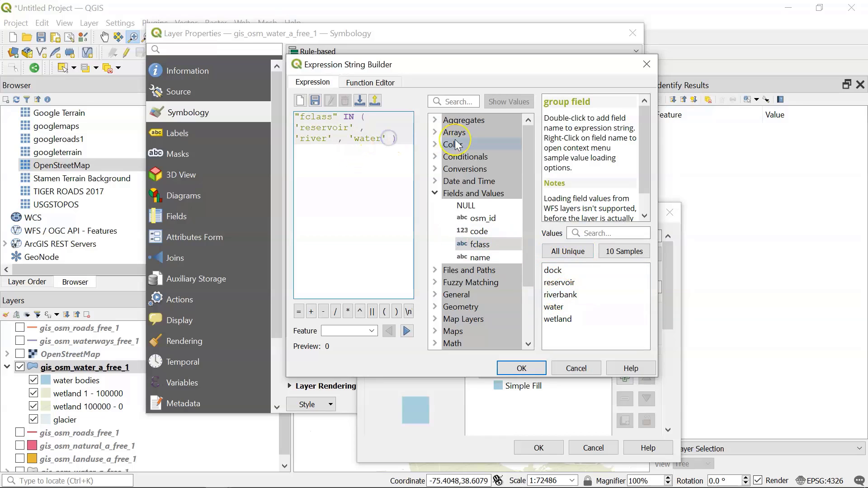
text(,)
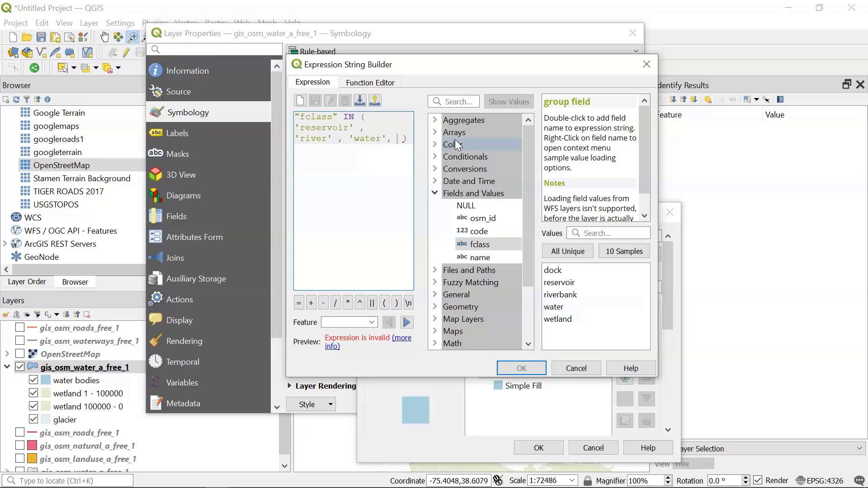
double_click(571, 294)
click(522, 367)
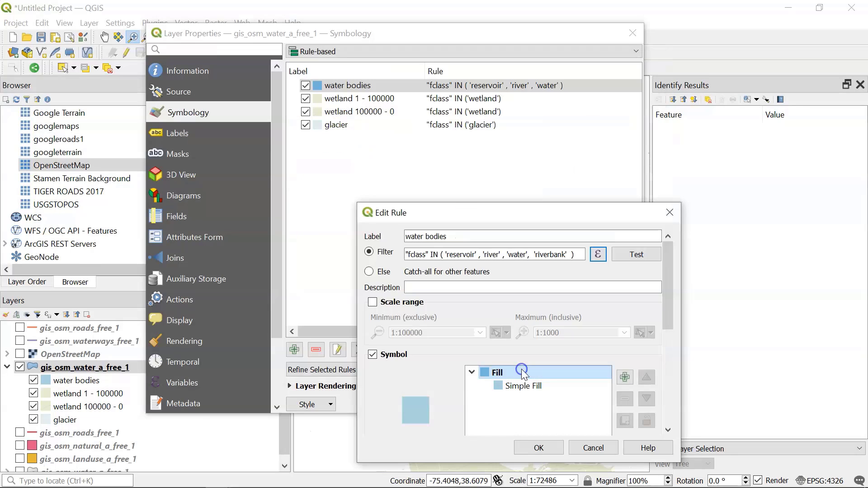
Test the edited "water bodies" filter, accept the rule and apply the symbology to the water layer.
click(632, 253)
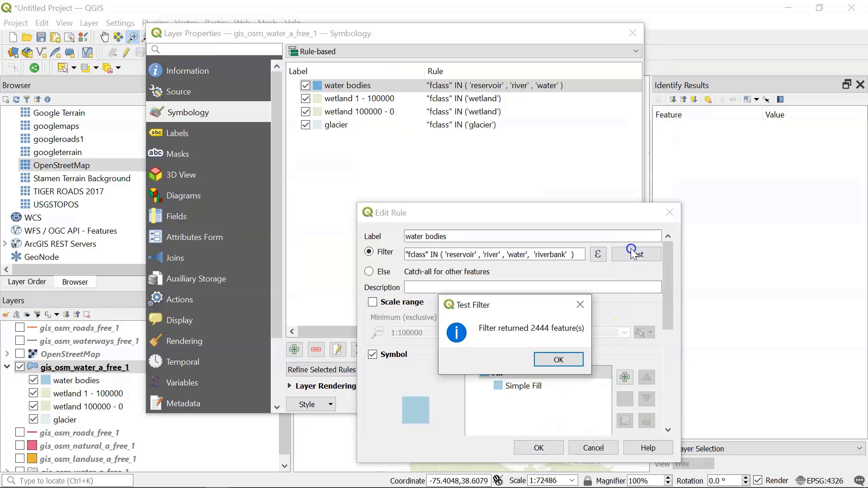
click(559, 360)
click(545, 448)
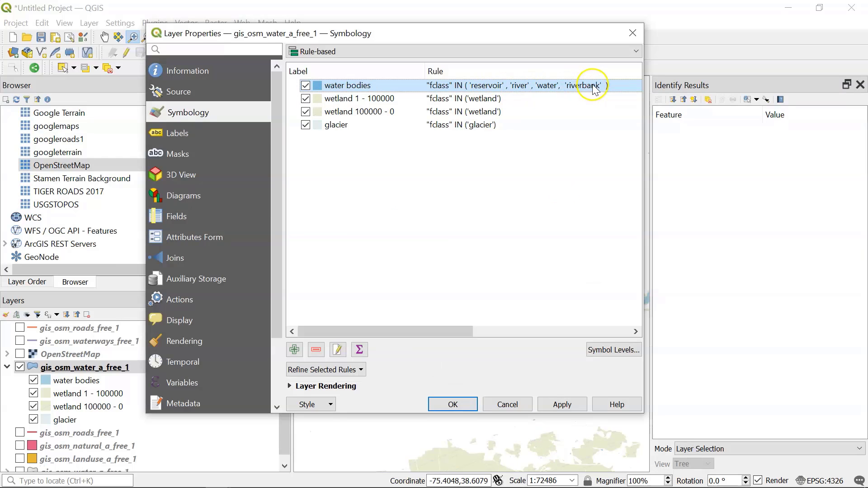
click(569, 401)
click(517, 410)
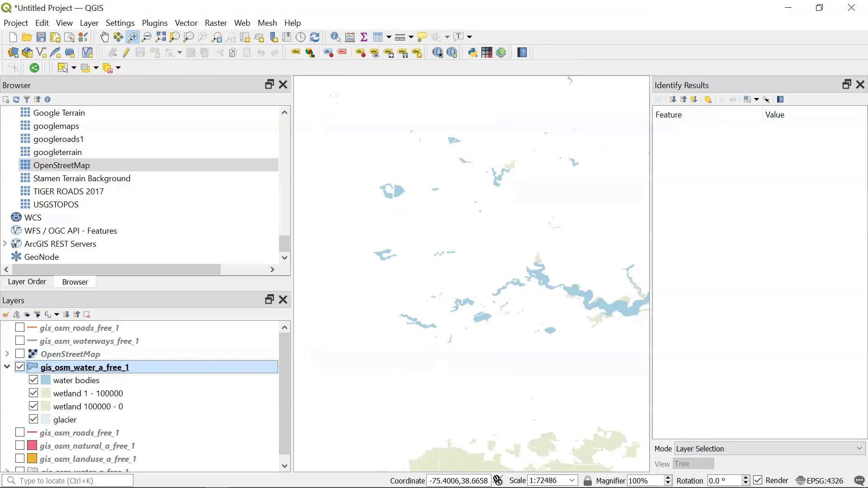
Examine how the styled water bodies and wetlands draw along the river and around Indian River Bay at different scales.
click(105, 38)
drag(528, 271, 406, 208)
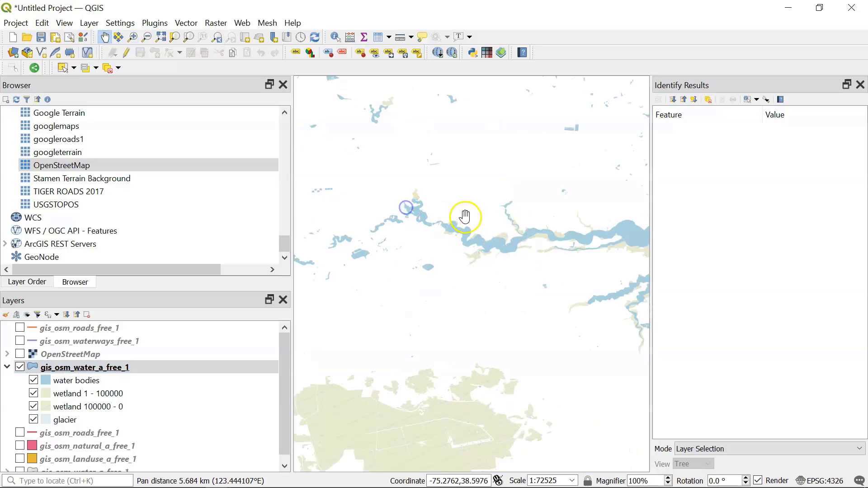
drag(543, 240, 404, 213)
drag(550, 200, 395, 284)
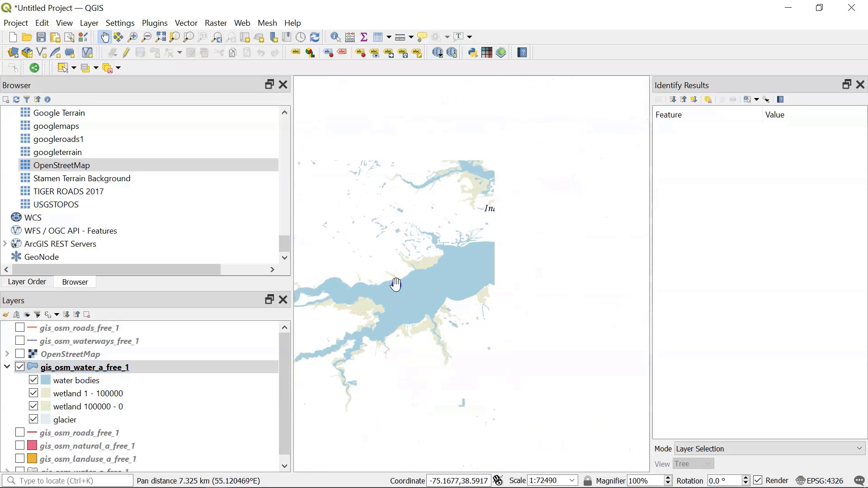
drag(536, 252, 504, 382)
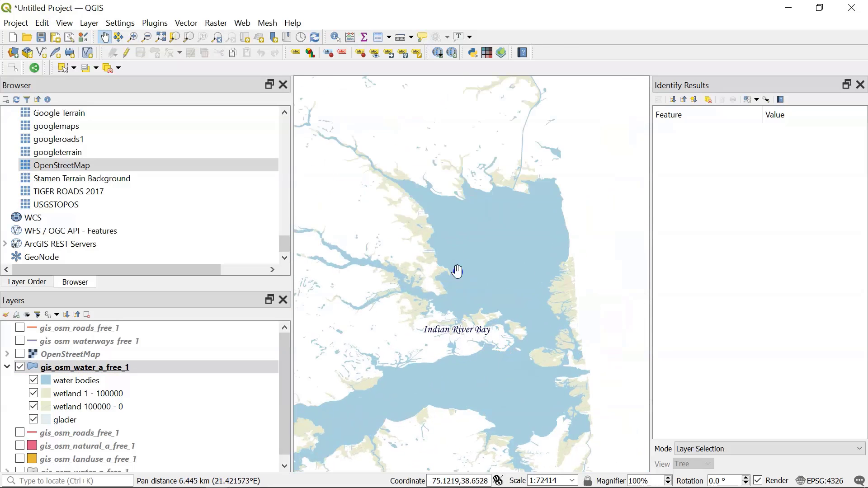
scroll(452, 261, down, 1)
scroll(475, 256, up, 1)
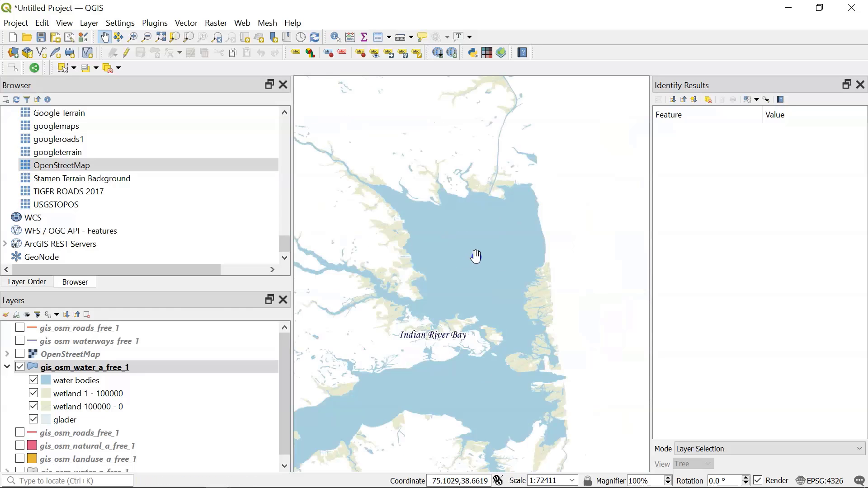
scroll(474, 266, up, 1)
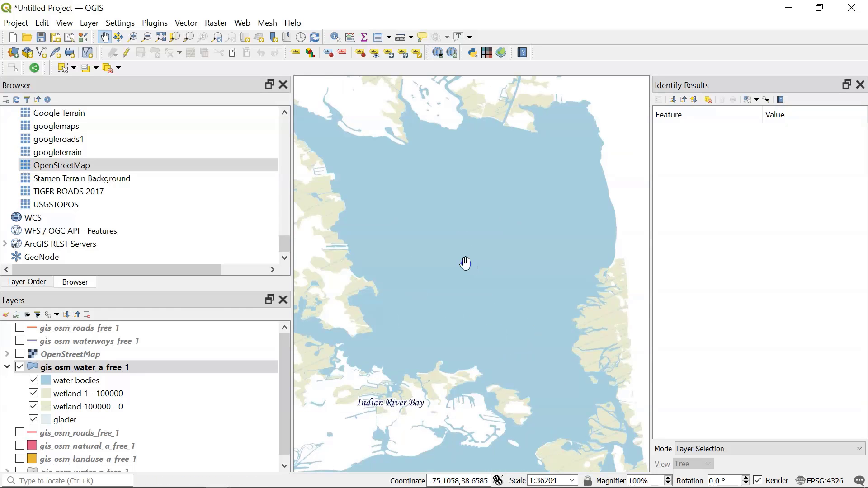
drag(466, 263, 500, 315)
scroll(501, 316, down, 2)
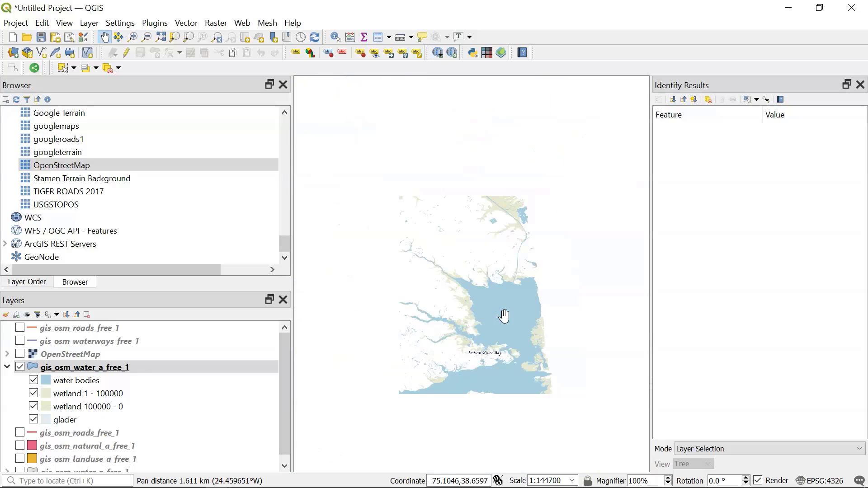
Examine how the water layer's rivers, wetlands and labels draw between the Missipillion River and the Assawoman Bay area at different scales.
drag(372, 225, 441, 274)
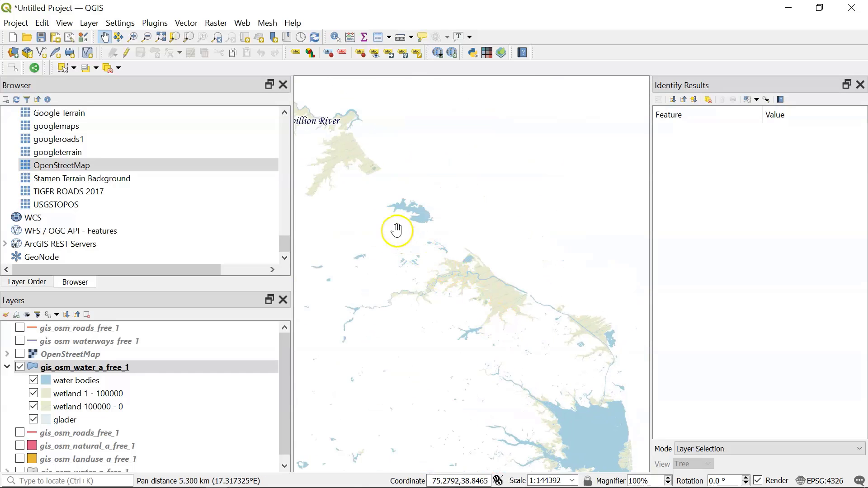
scroll(396, 231, down, 1)
drag(449, 350, 453, 295)
scroll(470, 304, down, 1)
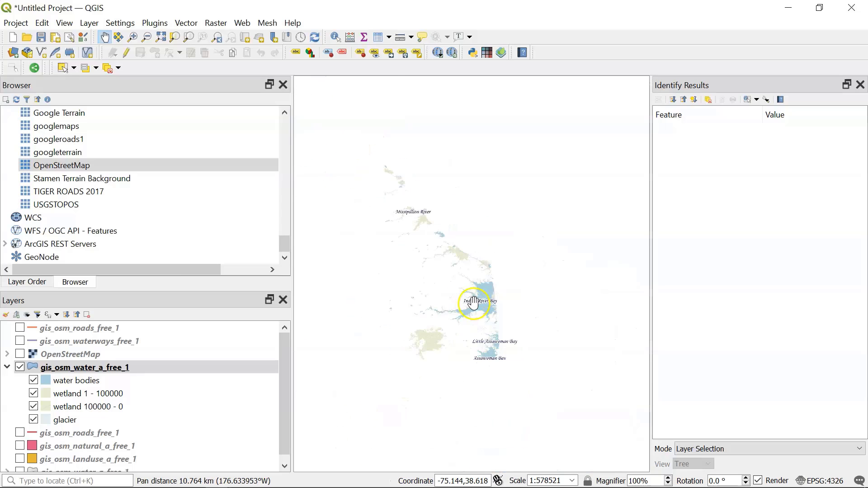
scroll(432, 243, up, 1)
scroll(413, 219, up, 1)
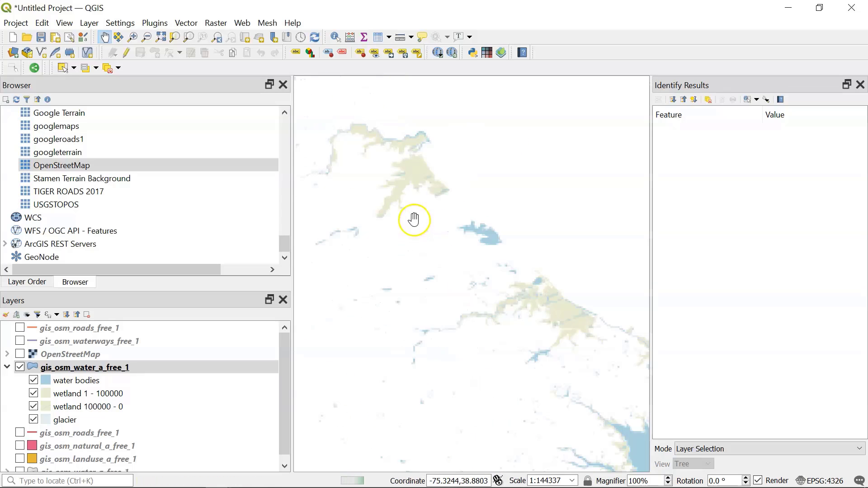
drag(413, 219, 482, 300)
scroll(456, 242, up, 1)
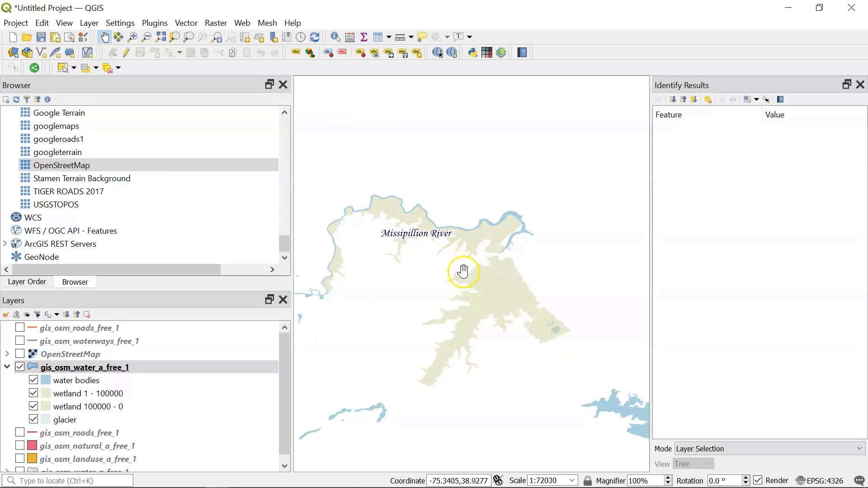
drag(463, 271, 457, 239)
scroll(431, 234, up, 1)
drag(420, 200, 467, 280)
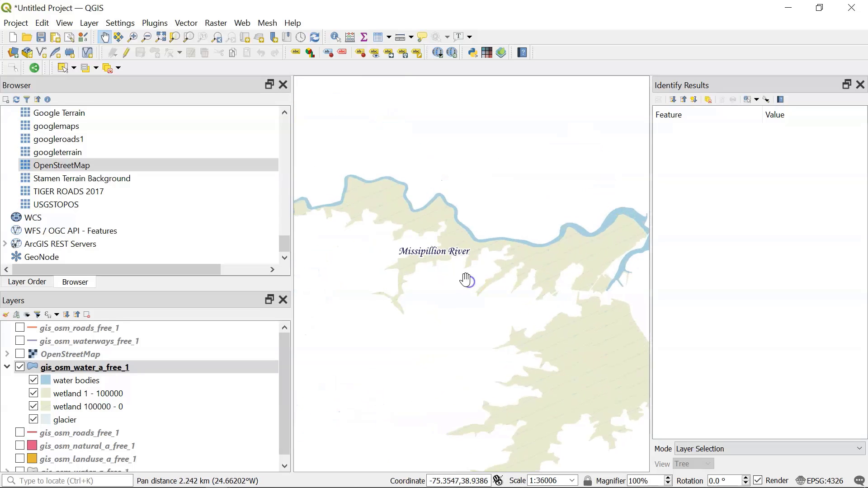
scroll(427, 257, up, 1)
scroll(449, 261, up, 1)
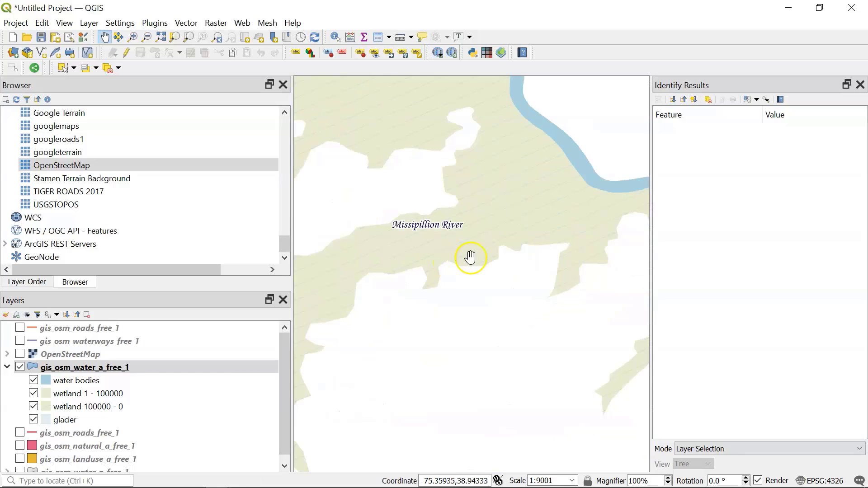
scroll(470, 257, down, 1)
scroll(473, 257, down, 3)
drag(522, 356, 460, 287)
scroll(521, 299, down, 1)
drag(569, 363, 458, 221)
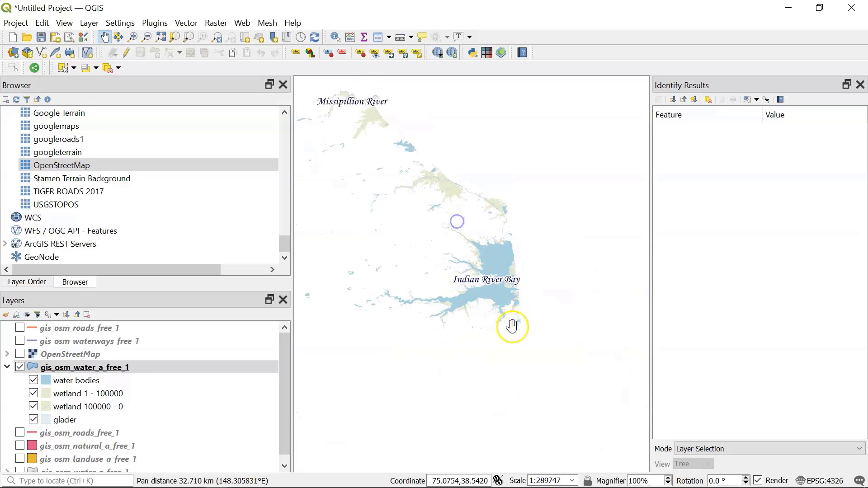
scroll(511, 327, up, 1)
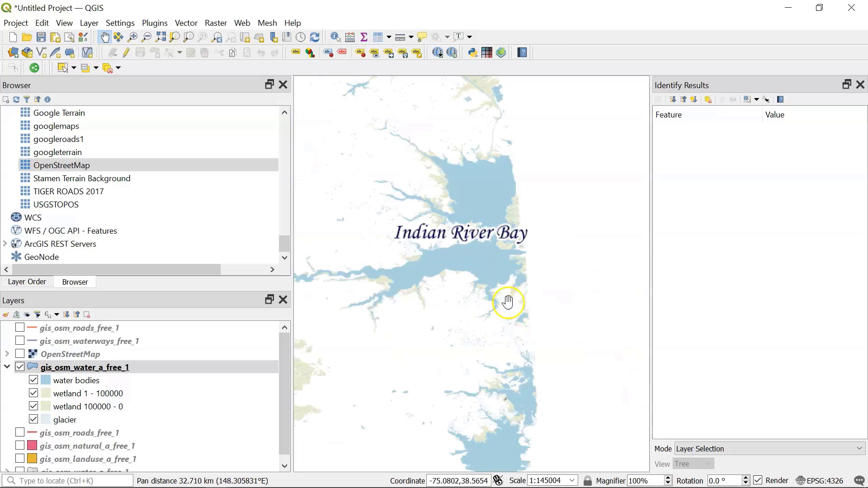
Collapse the water layer's legend, turn on the roads layer directly beneath it and open that roads layer's properties.
click(7, 368)
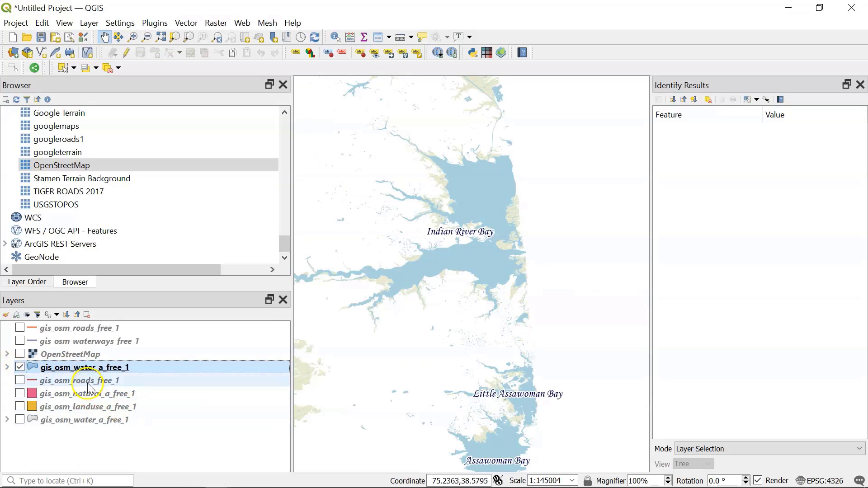
click(20, 381)
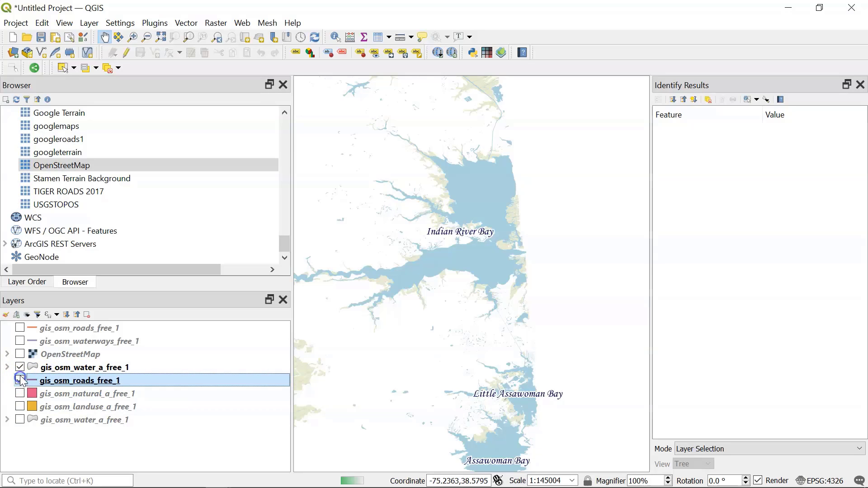
right_click(72, 384)
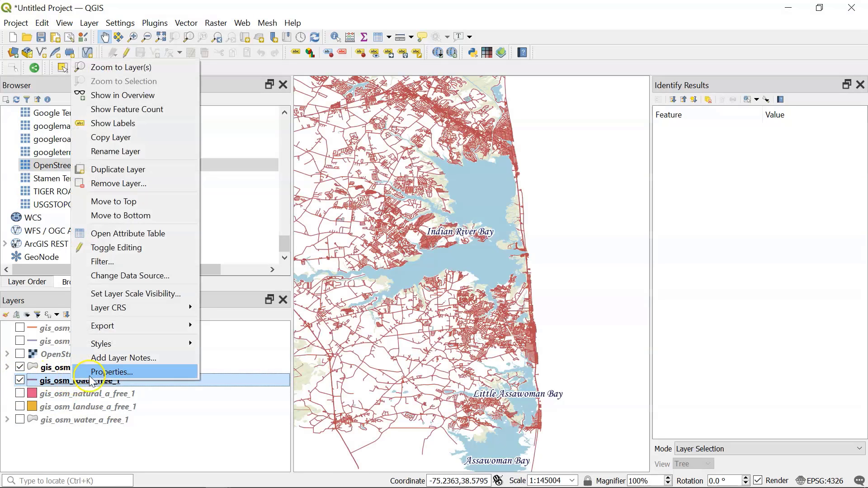
click(321, 347)
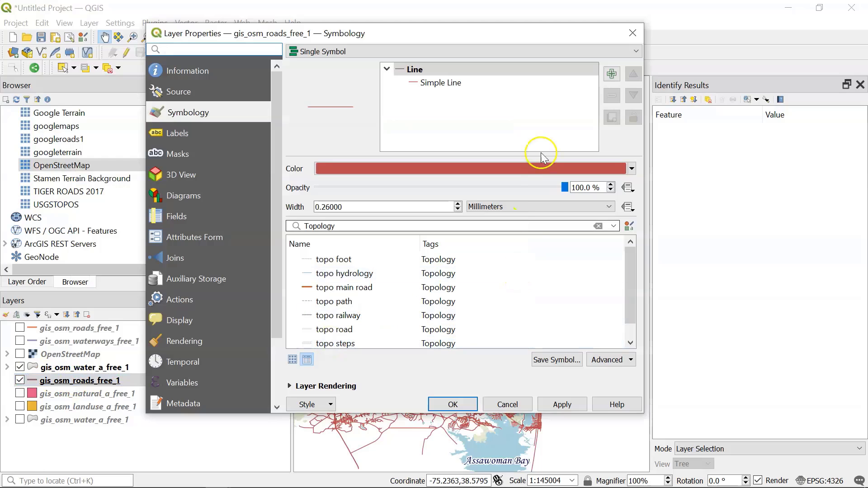
Load the symbology and labels from gis_osm_roads_free_1.qml into the roads layer and accept the layer properties.
click(328, 405)
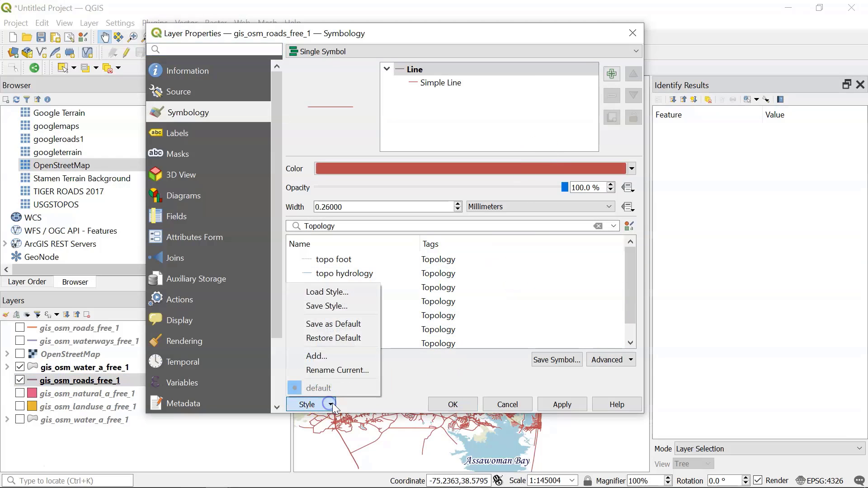
click(335, 293)
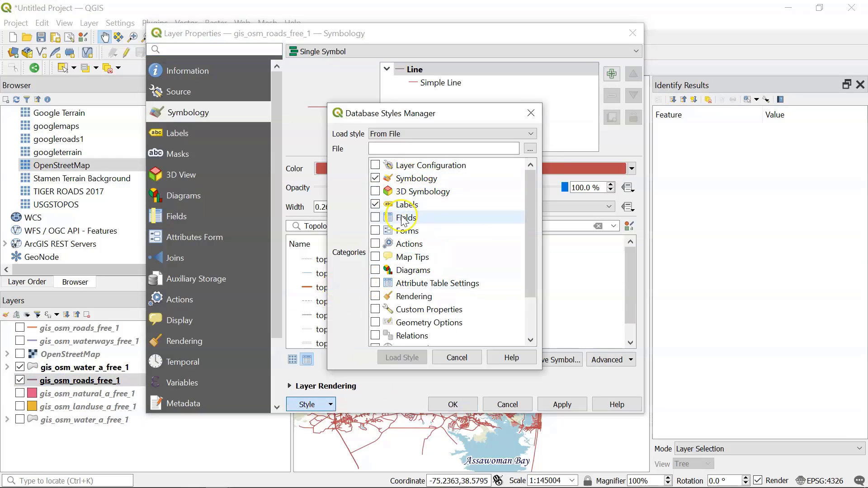
click(528, 149)
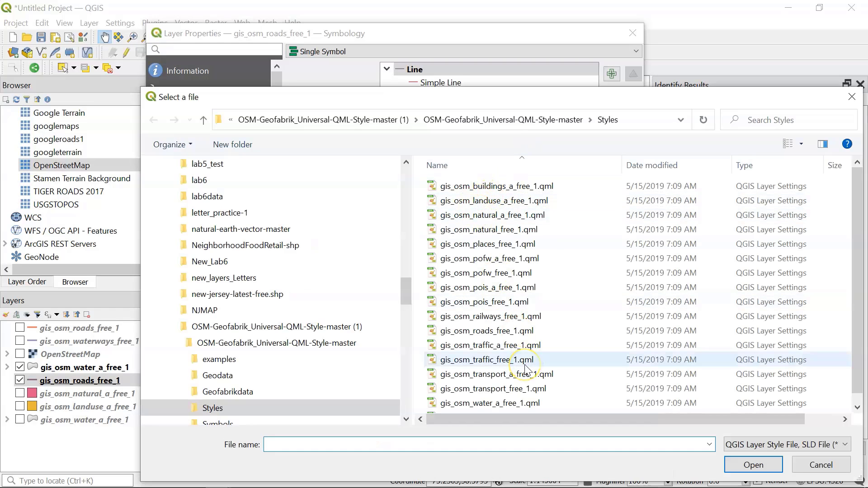
scroll(524, 360, down, 1)
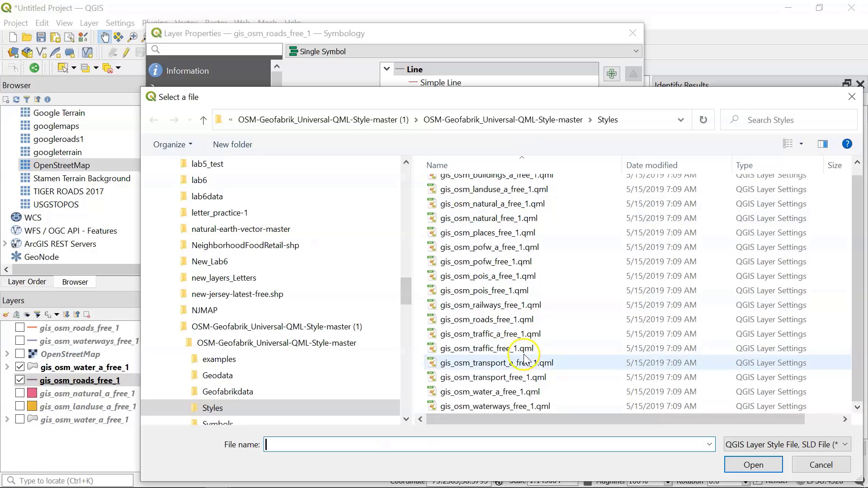
click(490, 318)
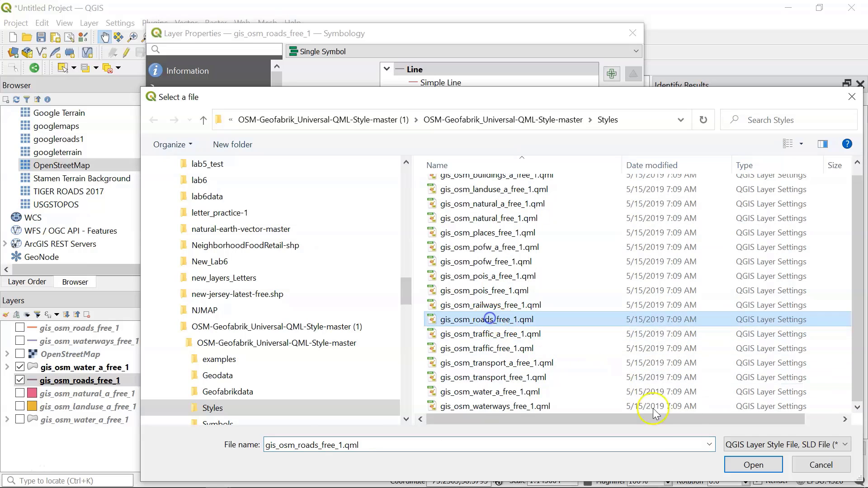
click(745, 465)
click(393, 357)
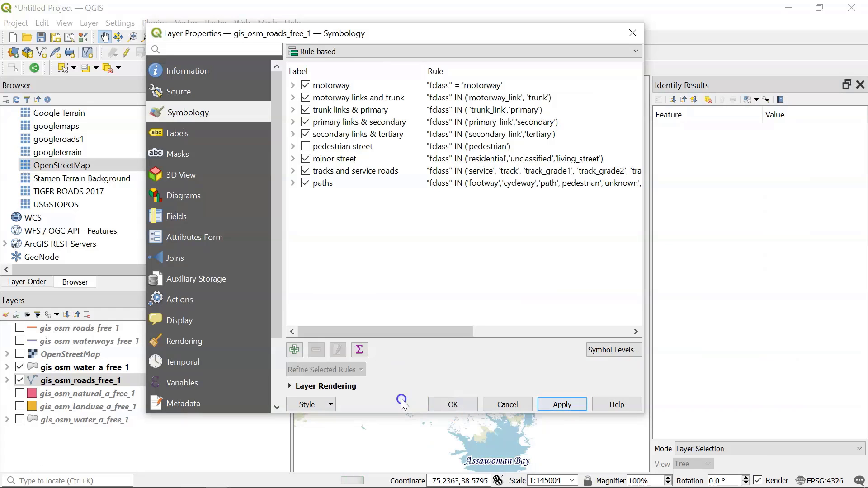
click(447, 404)
Examine how the styled roads and street labels draw around Coastal Highway and Atlantic Avenue at different scales.
scroll(491, 323, up, 2)
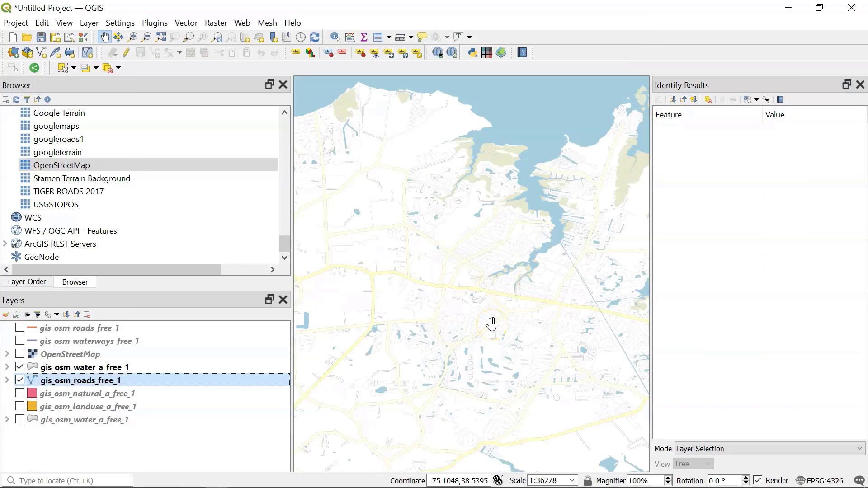
drag(497, 319, 395, 333)
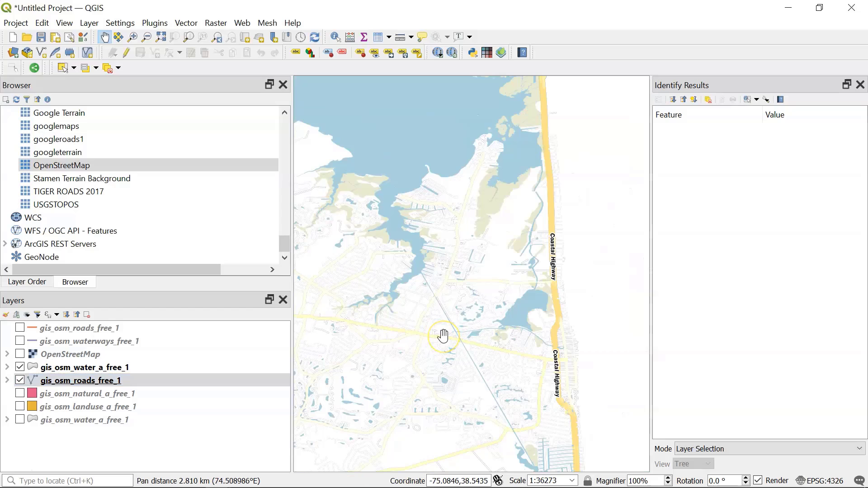
scroll(433, 342, up, 1)
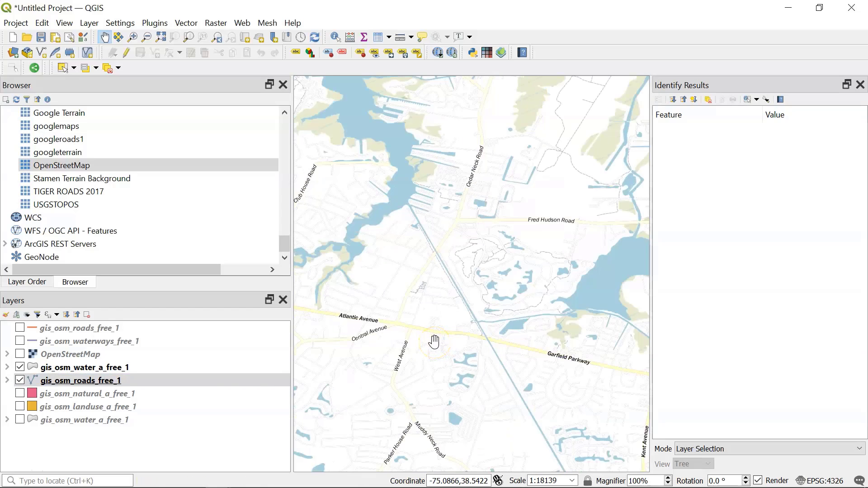
scroll(433, 342, down, 1)
scroll(433, 342, down, 1)
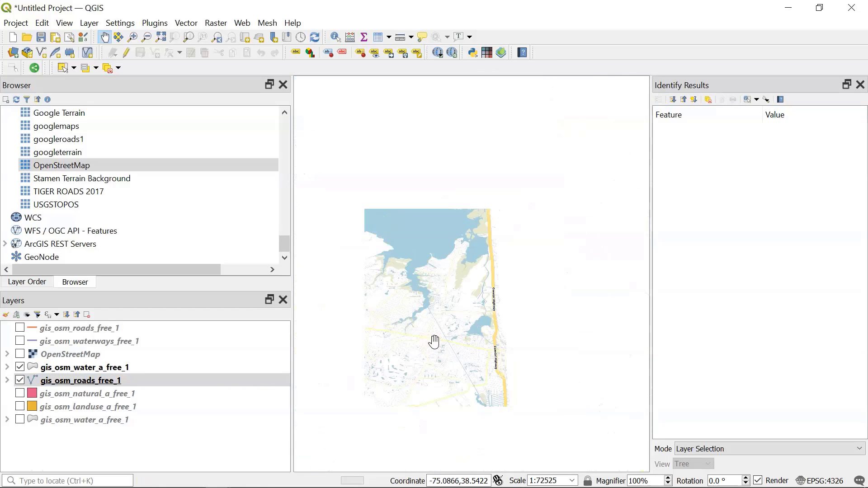
scroll(434, 342, up, 1)
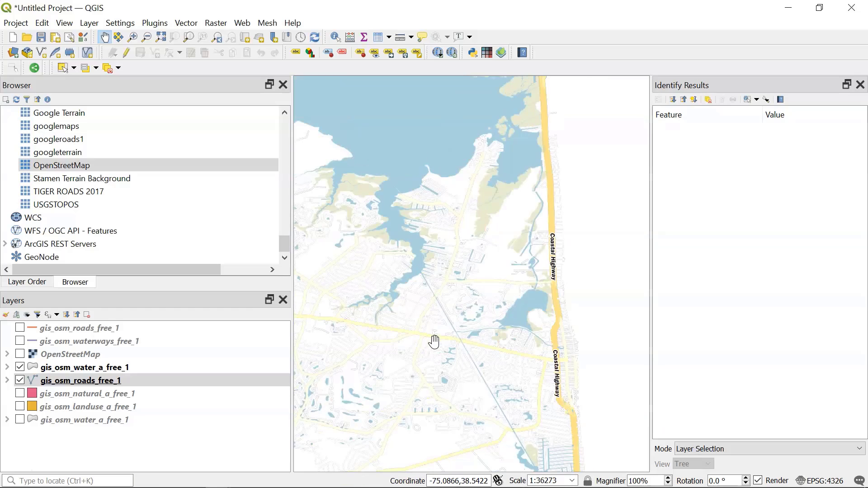
scroll(434, 342, up, 1)
scroll(434, 342, down, 1)
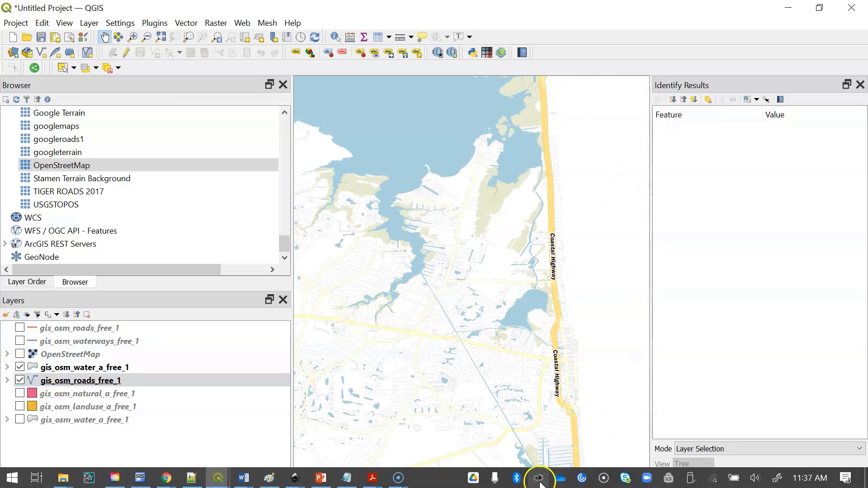
Inspect the roads layer's "secondary links & tertiary" rule and its "road" sub-rule, then close the properties without changes.
click(76, 381)
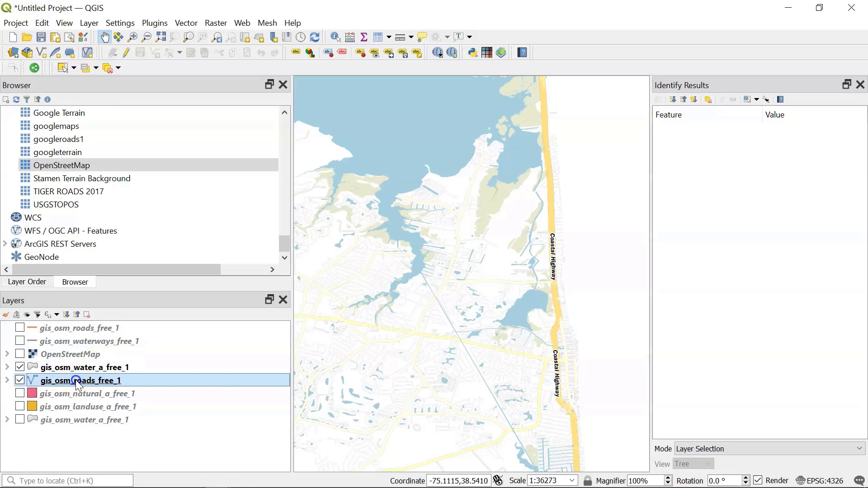
double_click(77, 381)
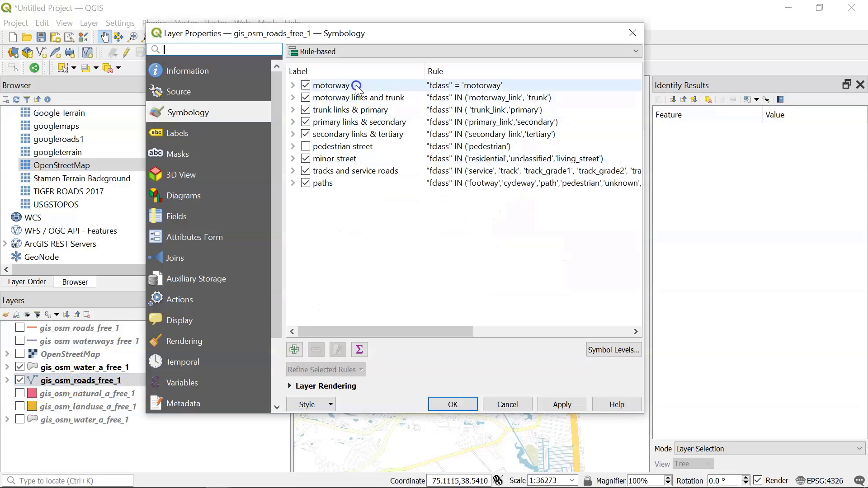
drag(348, 33, 318, 97)
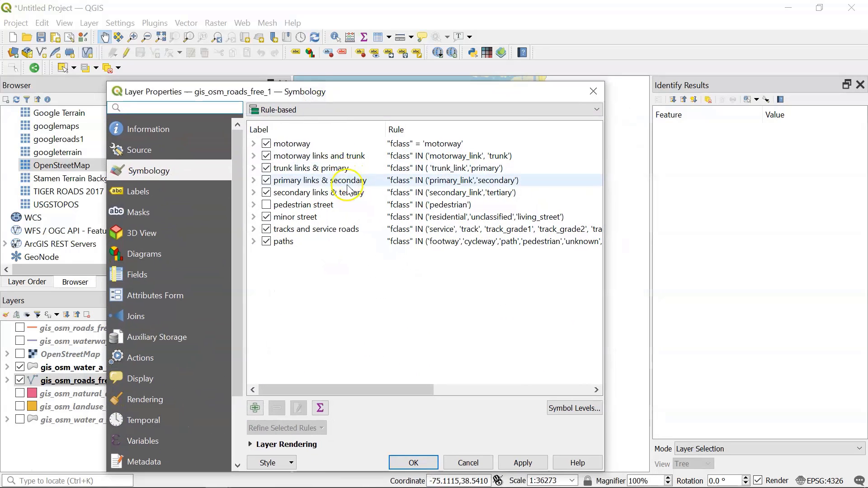
double_click(345, 193)
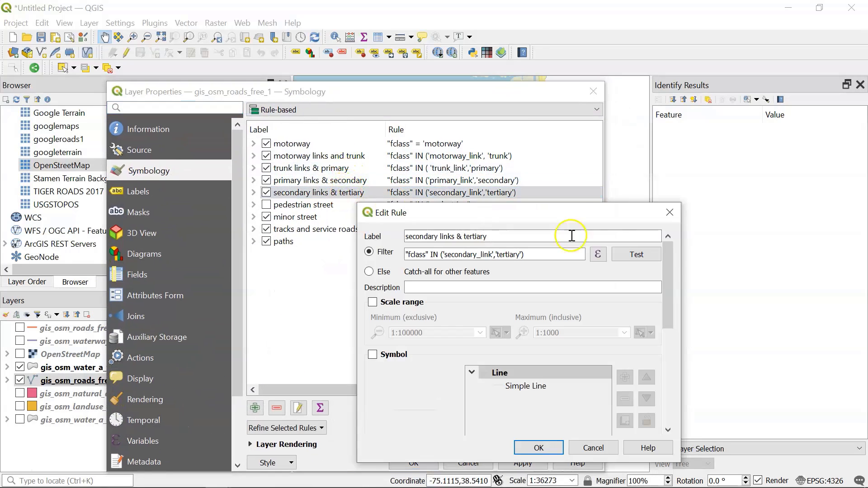
drag(535, 218, 454, 187)
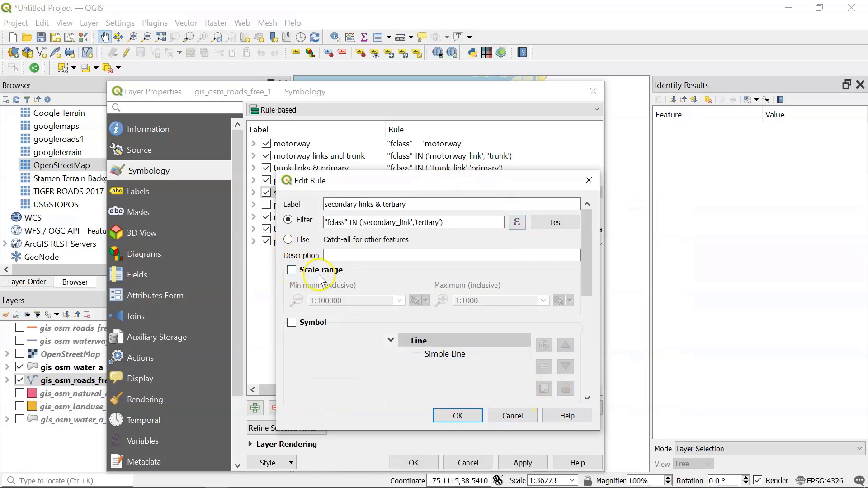
click(512, 417)
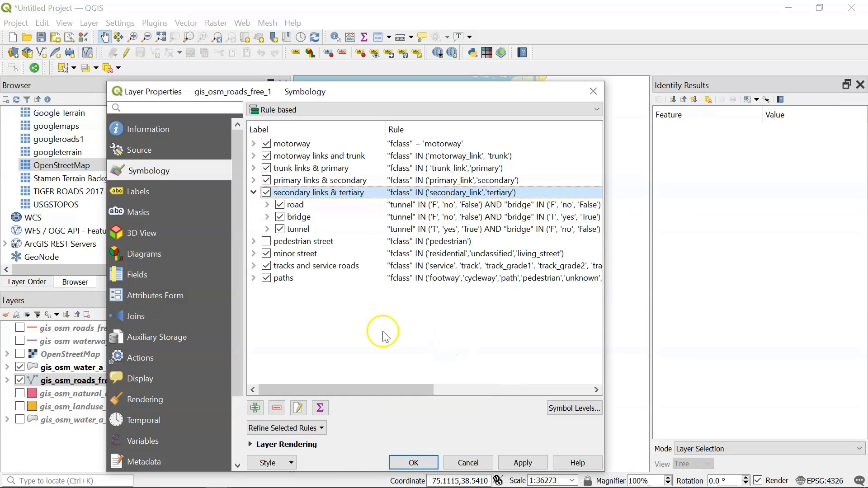
double_click(421, 204)
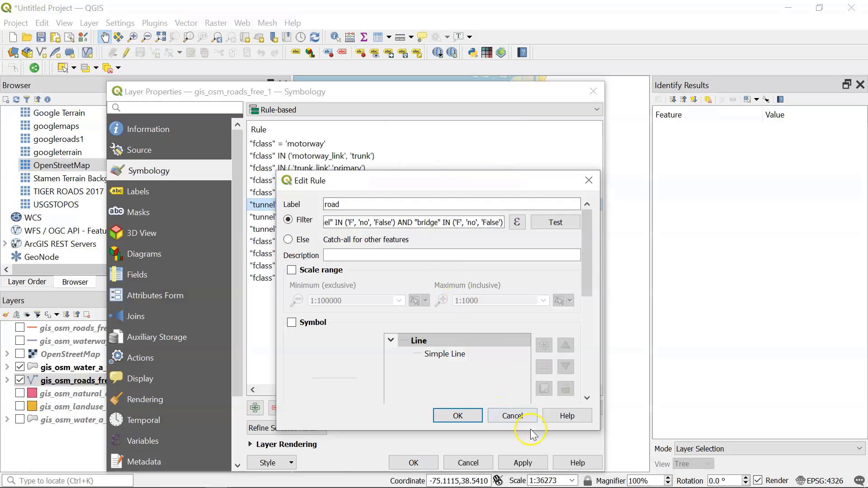
click(521, 413)
click(468, 462)
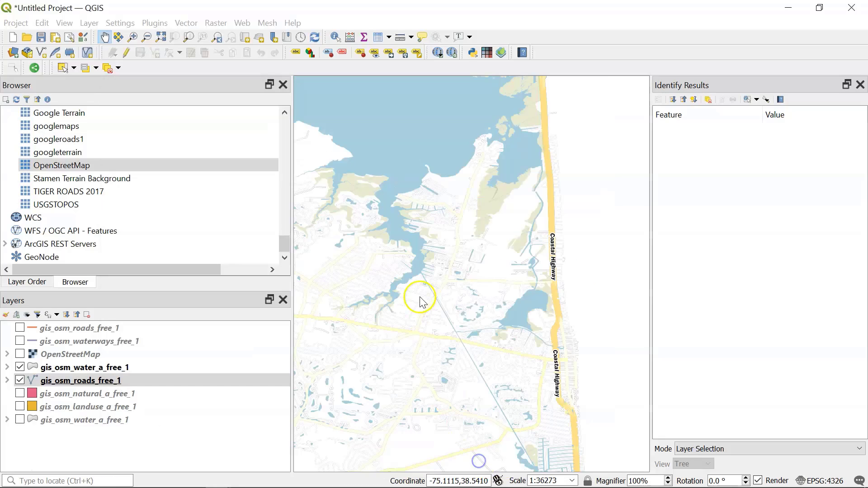
Check which roads and street names draw at overview and street-level scales, down to the neighbourhood around Central Avenue.
scroll(417, 307, down, 1)
scroll(372, 324, up, 2)
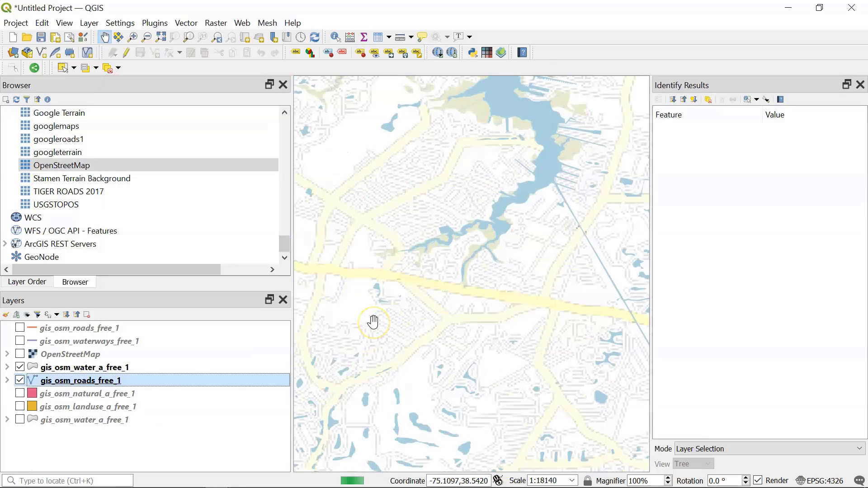
scroll(420, 316, down, 1)
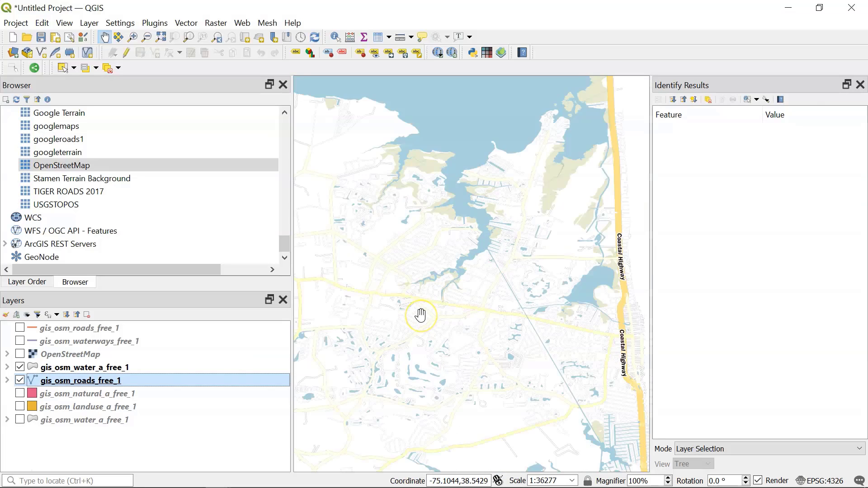
scroll(421, 316, down, 1)
scroll(422, 326, up, 3)
scroll(422, 326, up, 1)
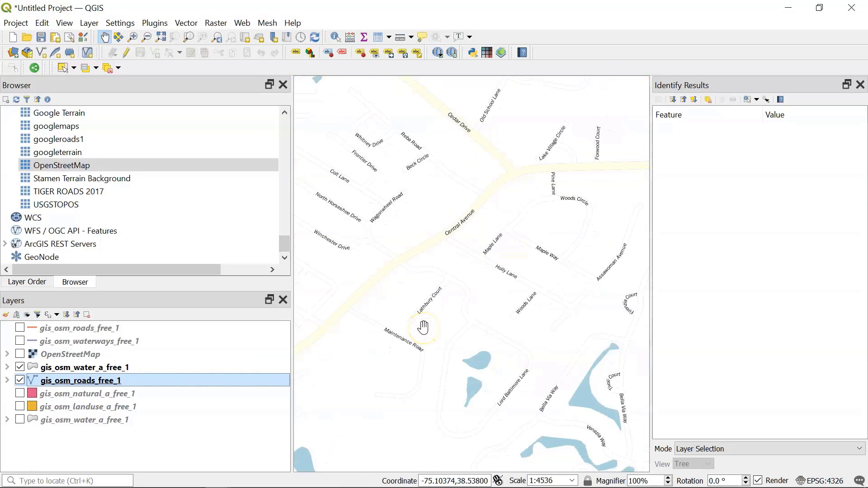
Load the symbology and labels from gis_osm_natural_a_free_1.qml into the gis_osm_natural_a_free_1 layer and accept the layer properties.
scroll(435, 306, down, 1)
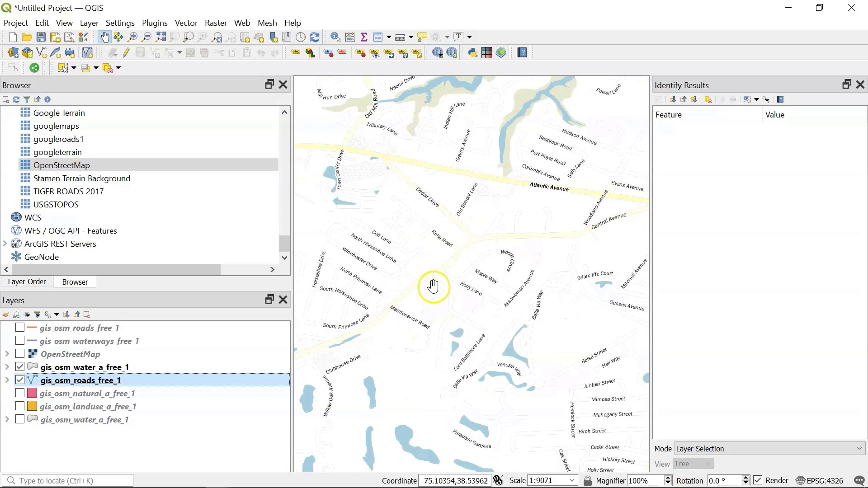
scroll(432, 286, down, 1)
right_click(91, 394)
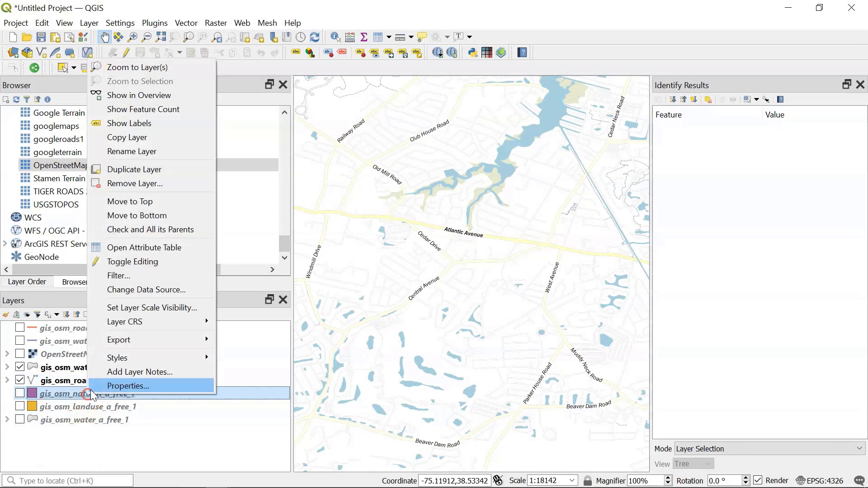
click(122, 387)
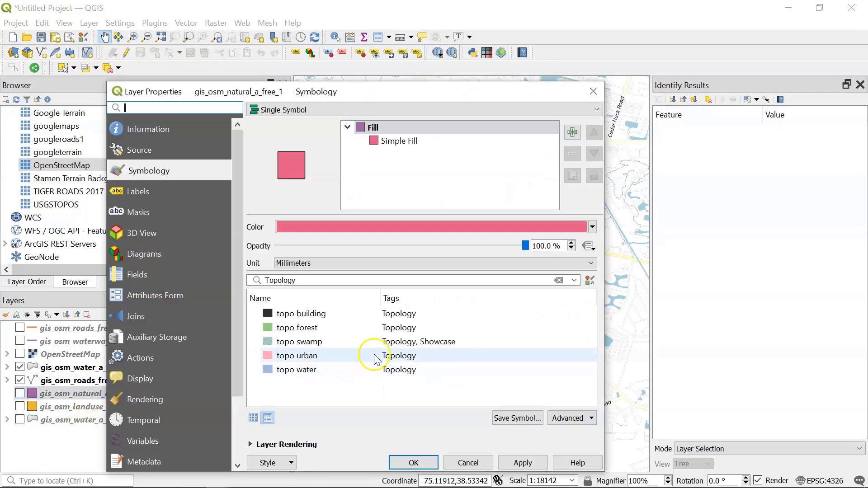
click(291, 462)
click(271, 351)
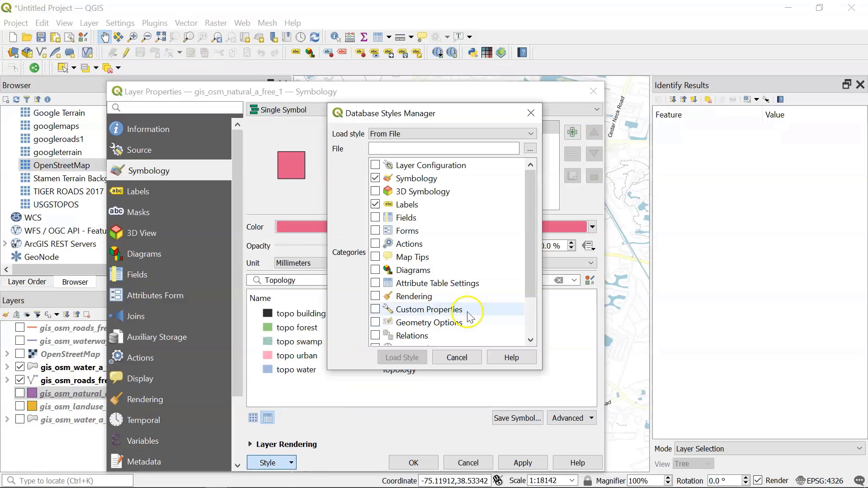
click(530, 149)
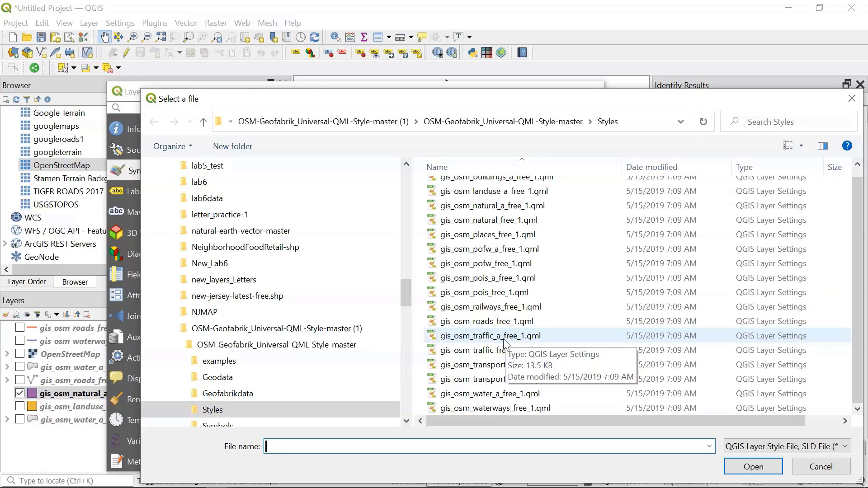
click(526, 209)
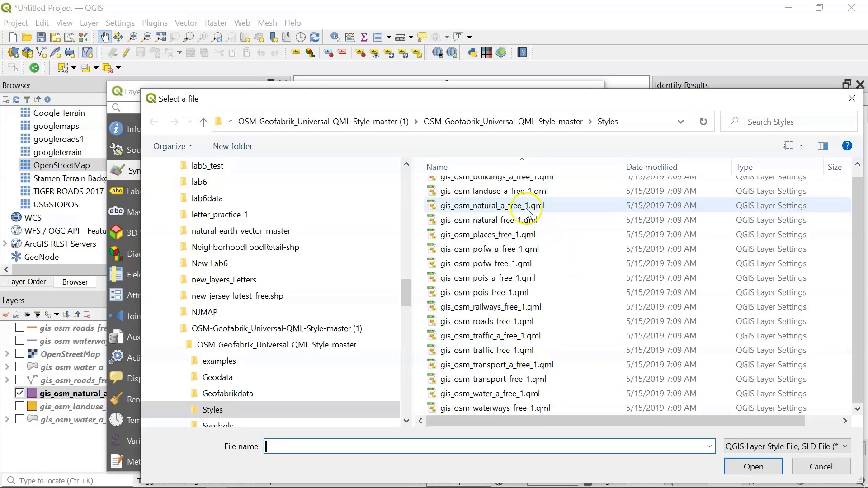
click(472, 208)
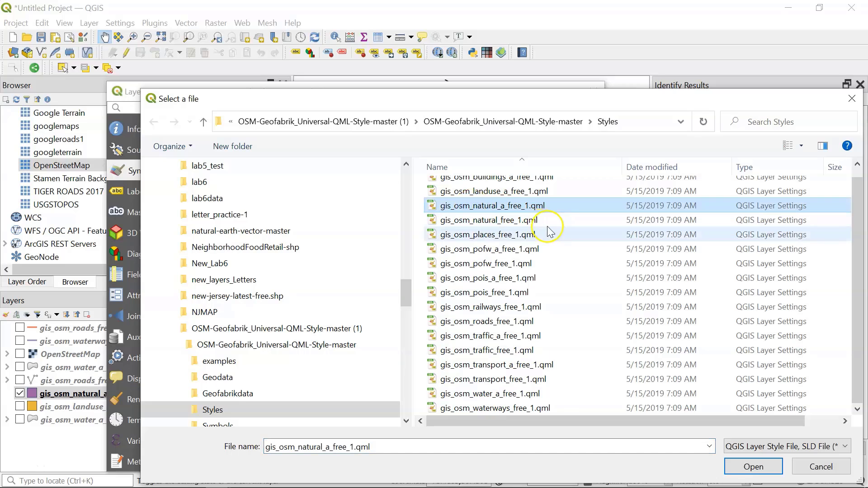
click(751, 466)
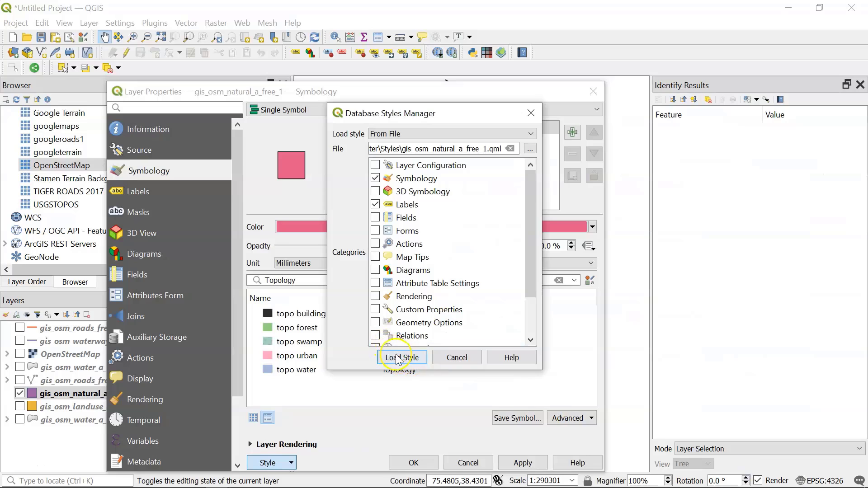
click(398, 359)
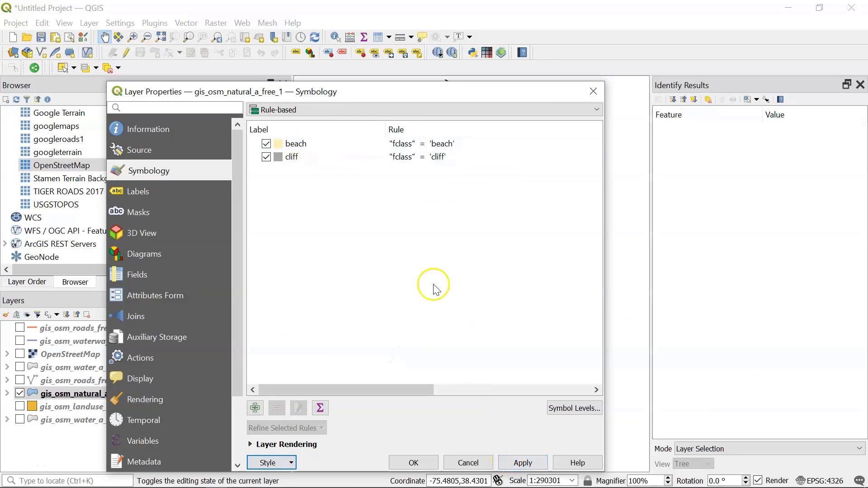
click(411, 463)
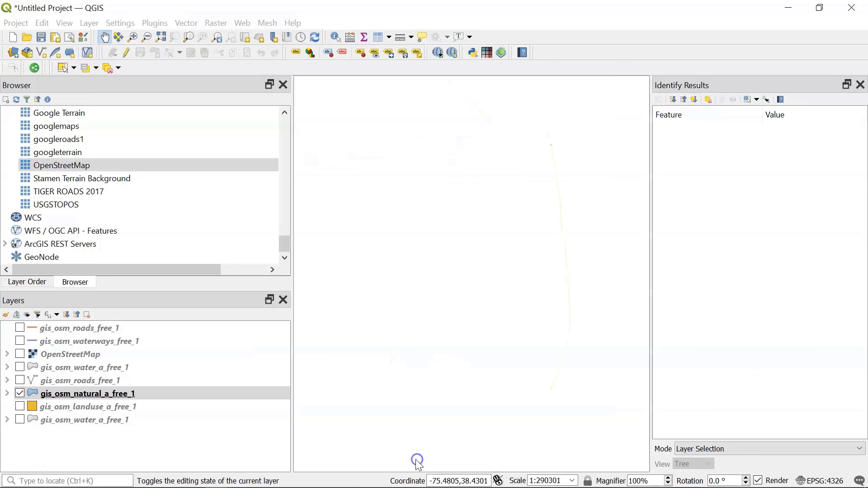
Turn on the waterways, styled water and styled roads layers alongside the natural areas layer.
scroll(459, 226, down, 1)
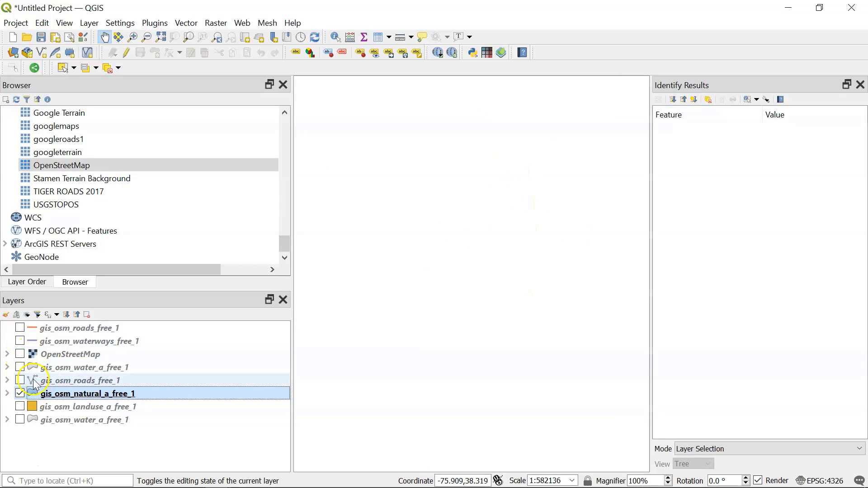
click(19, 341)
click(17, 342)
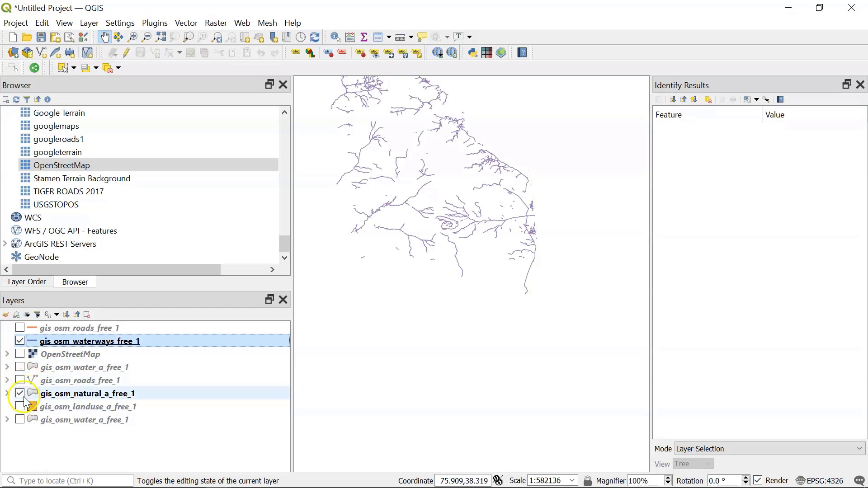
click(20, 381)
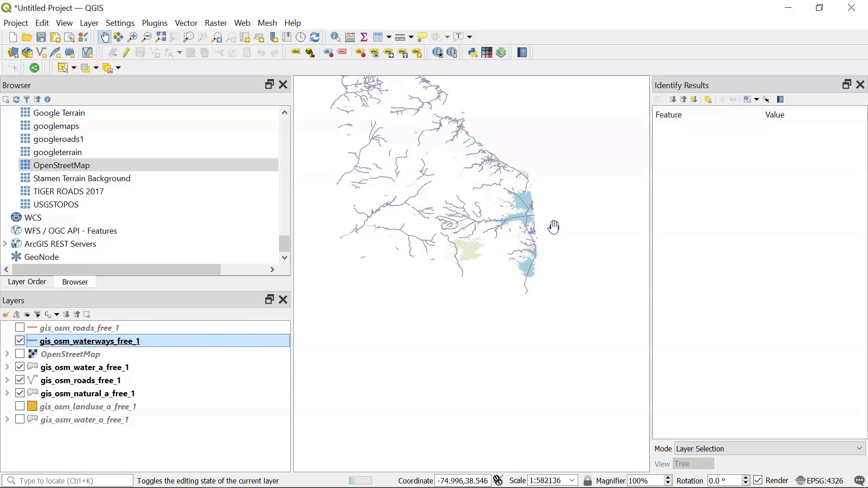
Examine how the waterways, water, roads and natural areas draw together along Coastal Highway and Little Assawoman Bay at different scales.
scroll(553, 227, up, 3)
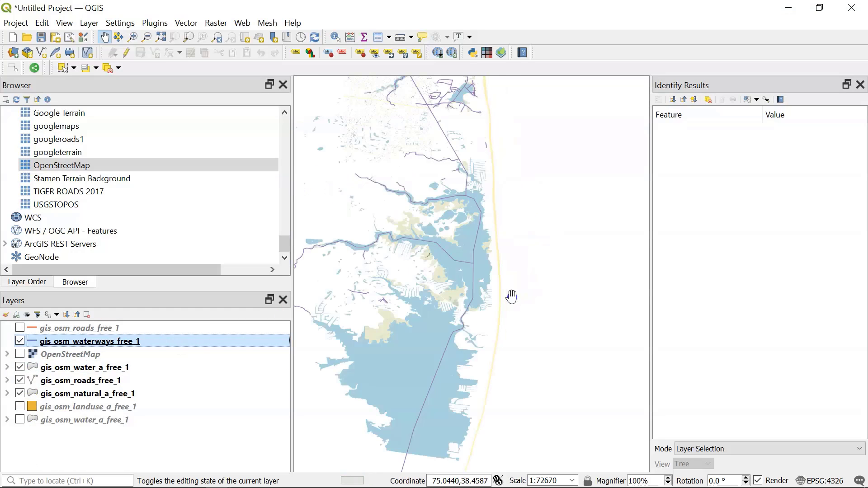
scroll(511, 296, up, 1)
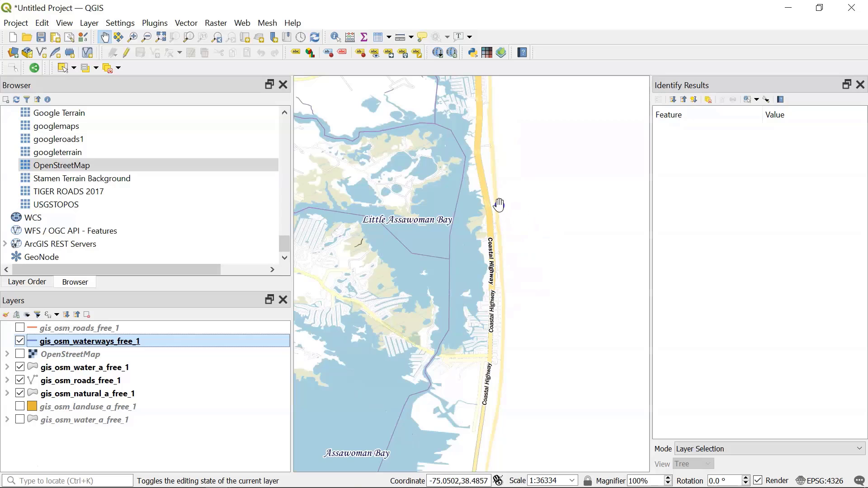
scroll(515, 286, down, 1)
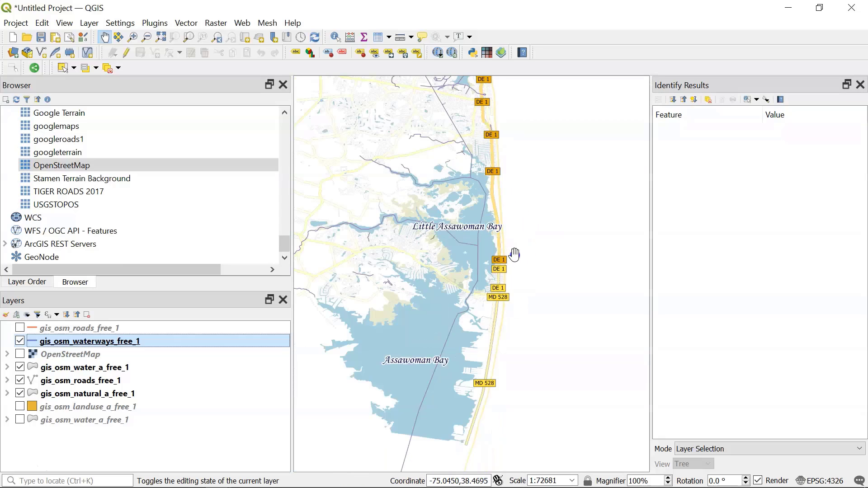
drag(499, 235, 536, 339)
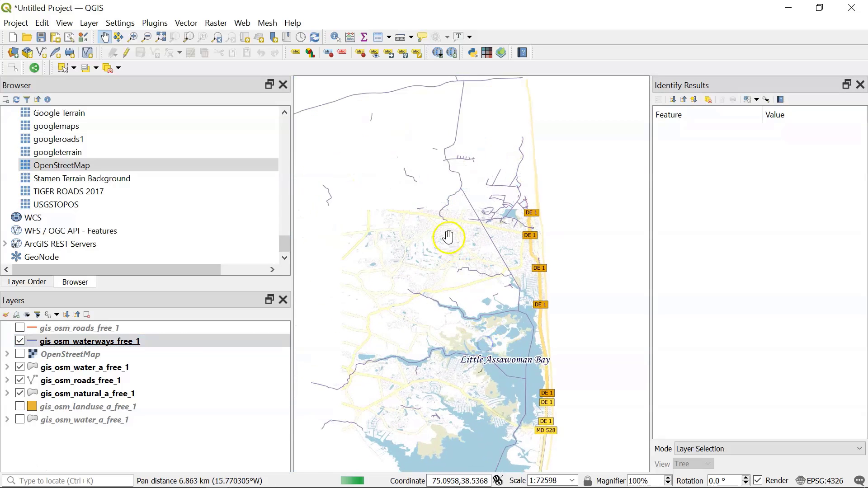
scroll(448, 236, up, 1)
drag(524, 251, 412, 276)
scroll(510, 265, up, 1)
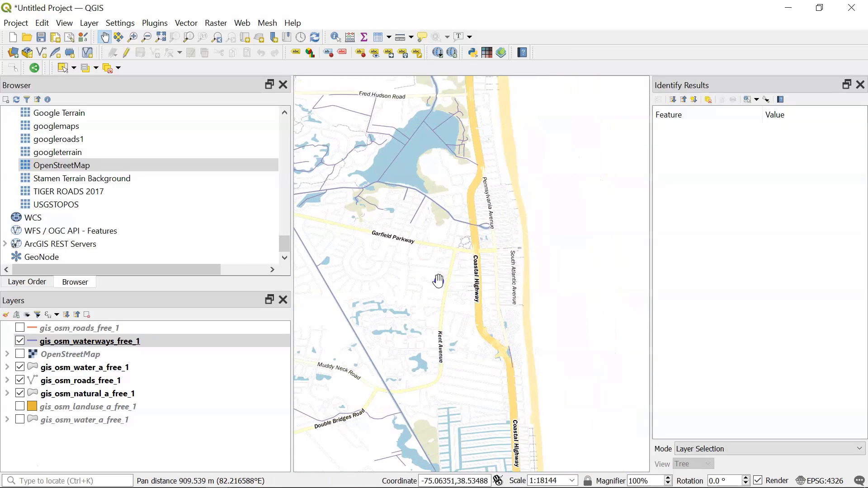
scroll(426, 282, up, 1)
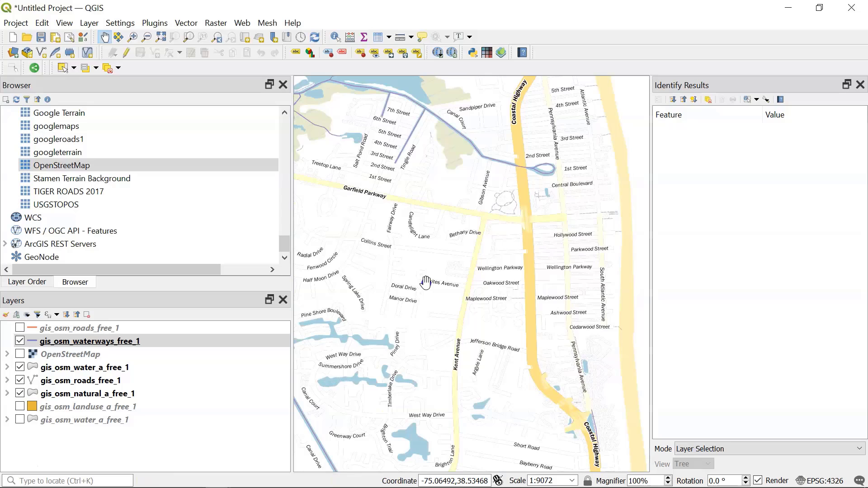
scroll(426, 282, down, 1)
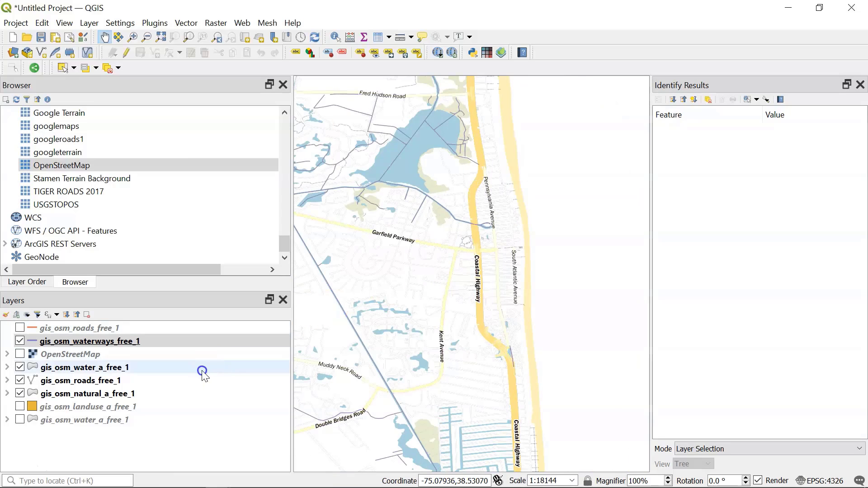
scroll(375, 325, down, 2)
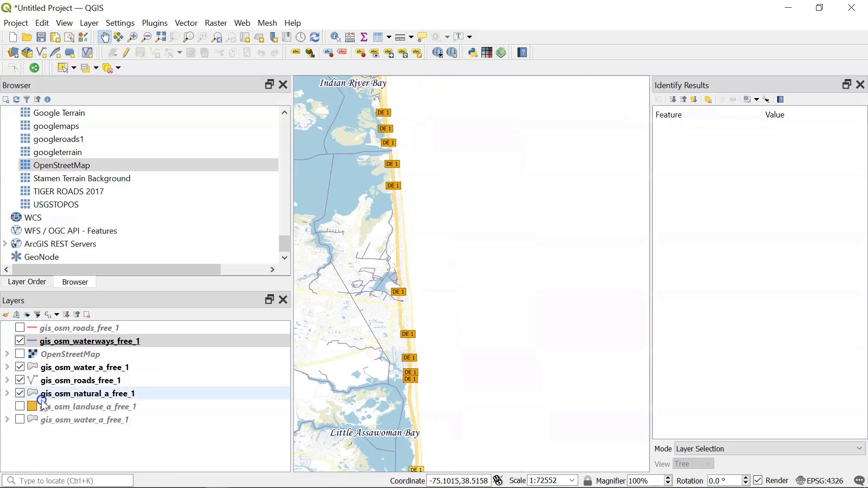
Turn on the gis_osm_landuse_a_free_1 layer and open its symbology properties.
click(20, 406)
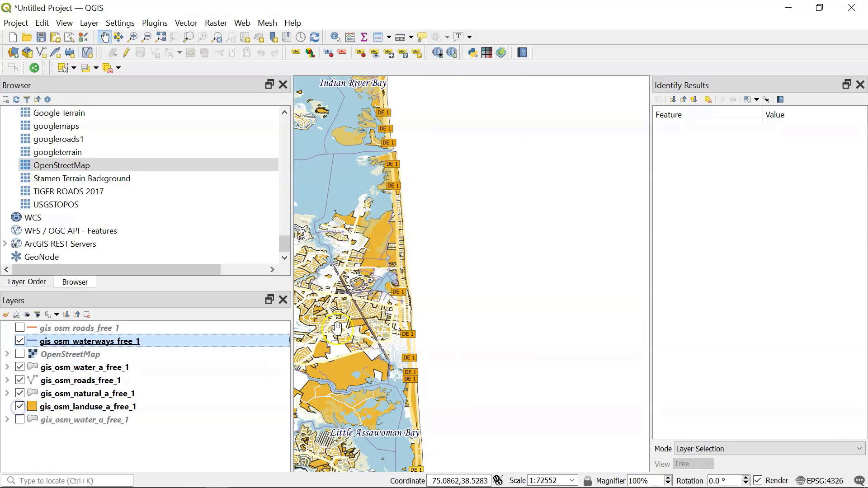
right_click(63, 409)
click(103, 398)
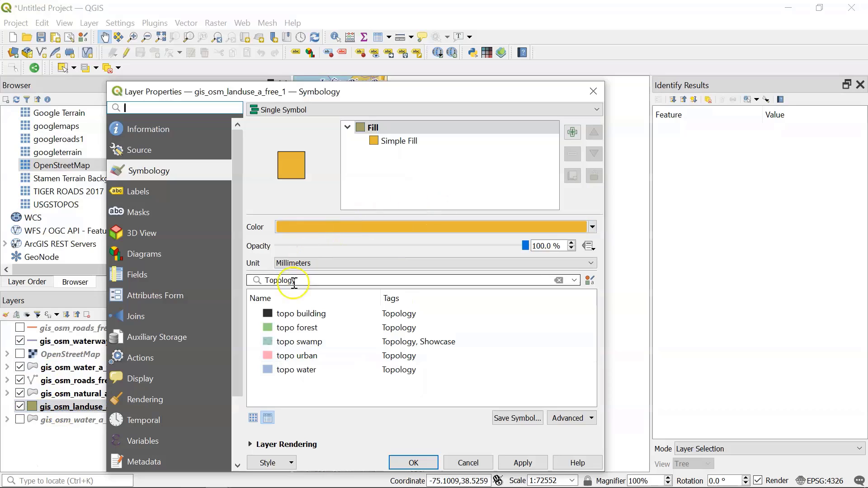
click(284, 462)
click(288, 351)
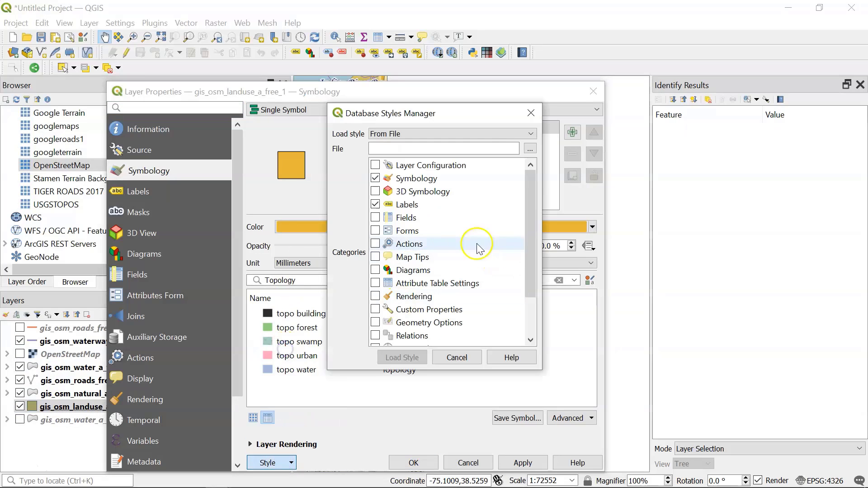
click(529, 150)
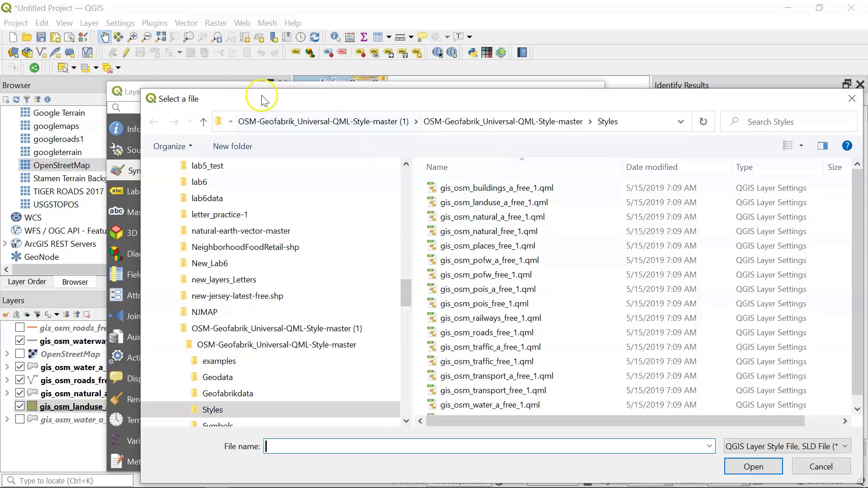
drag(264, 97, 306, 88)
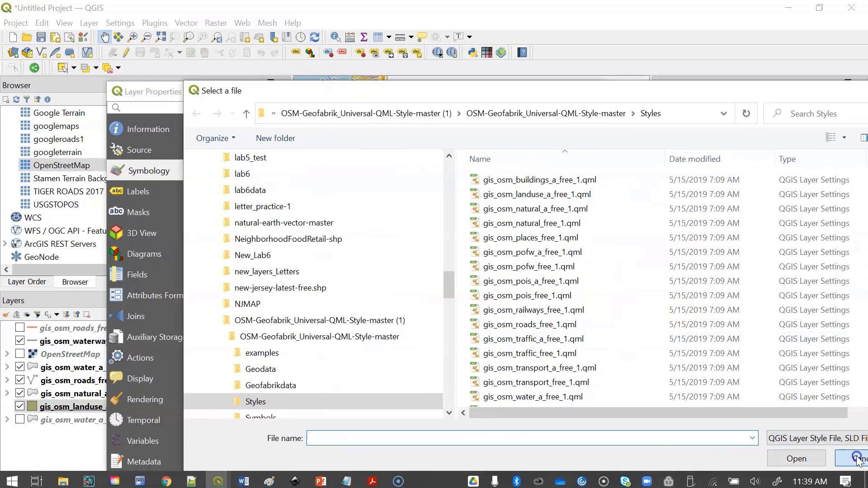
click(854, 459)
click(457, 357)
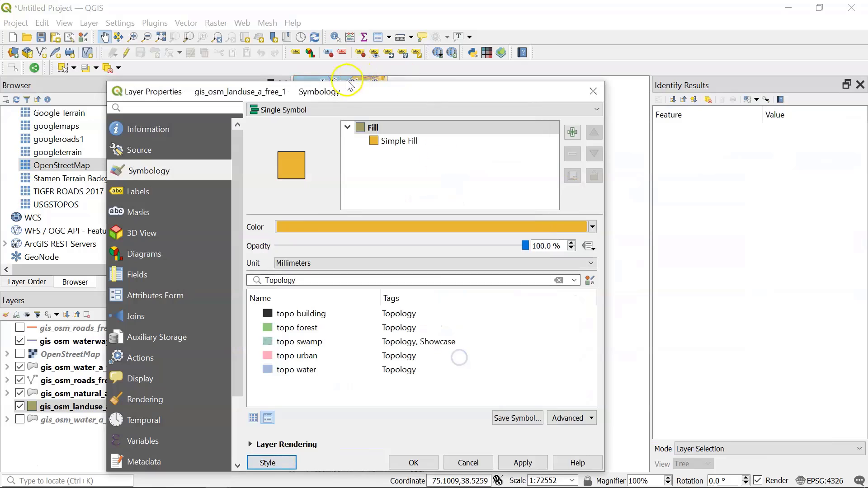
Load the symbology and labels from gis_osm_landuse_a_free_1.qml into the landuse layer and accept the layer properties.
drag(341, 90, 446, 67)
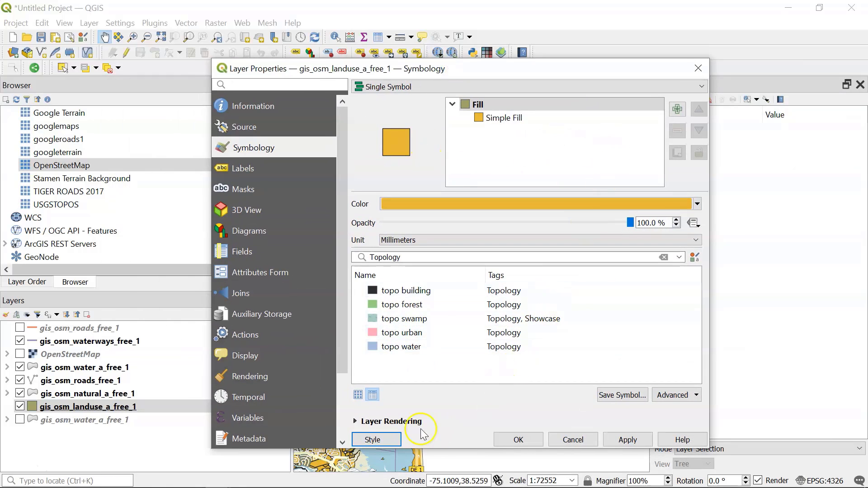
click(385, 440)
click(432, 327)
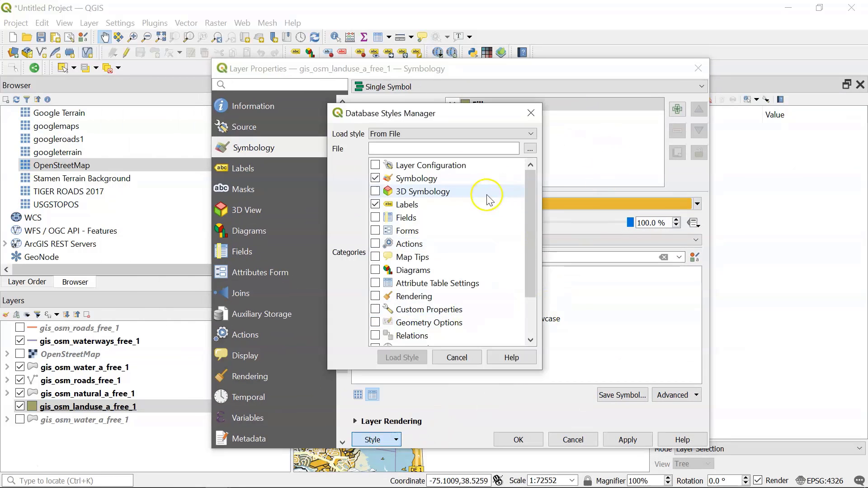
click(530, 149)
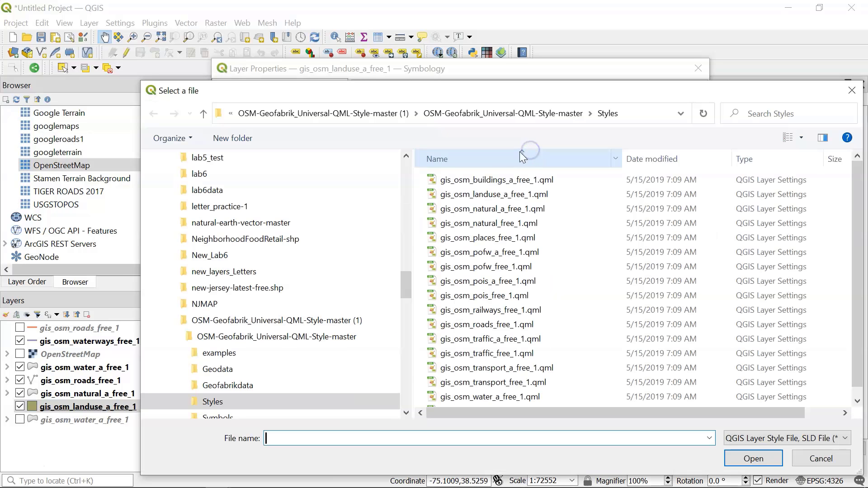
click(513, 195)
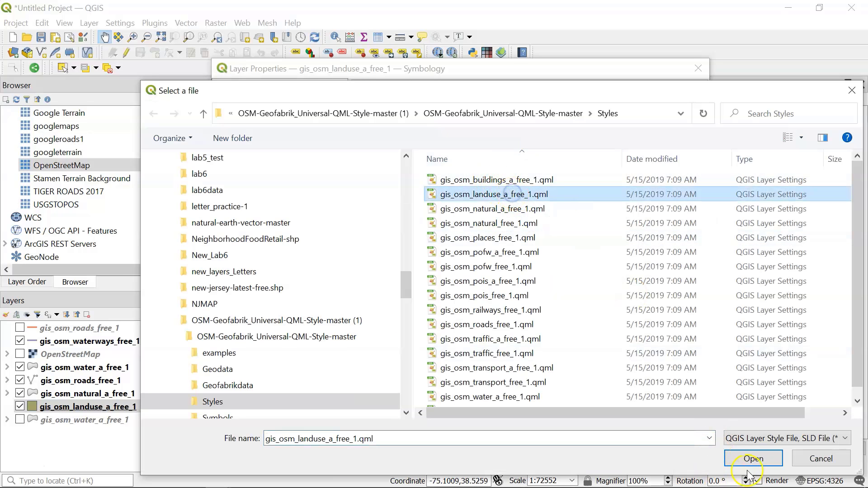
click(753, 458)
click(403, 357)
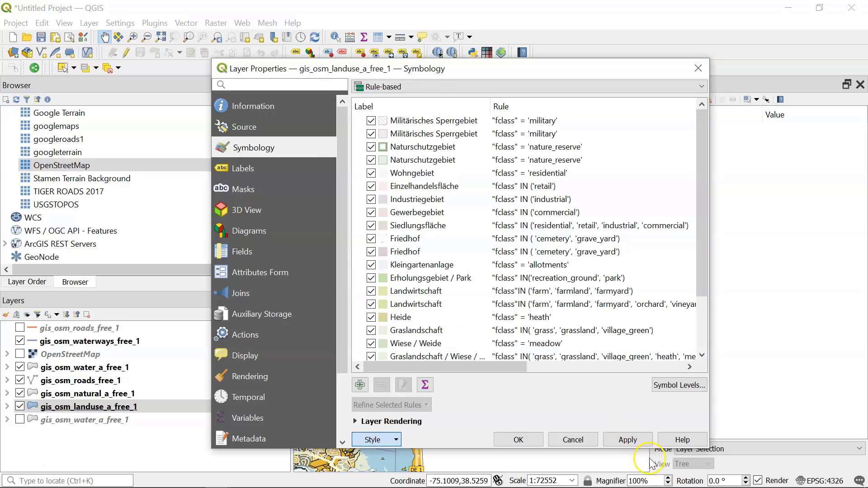
click(519, 439)
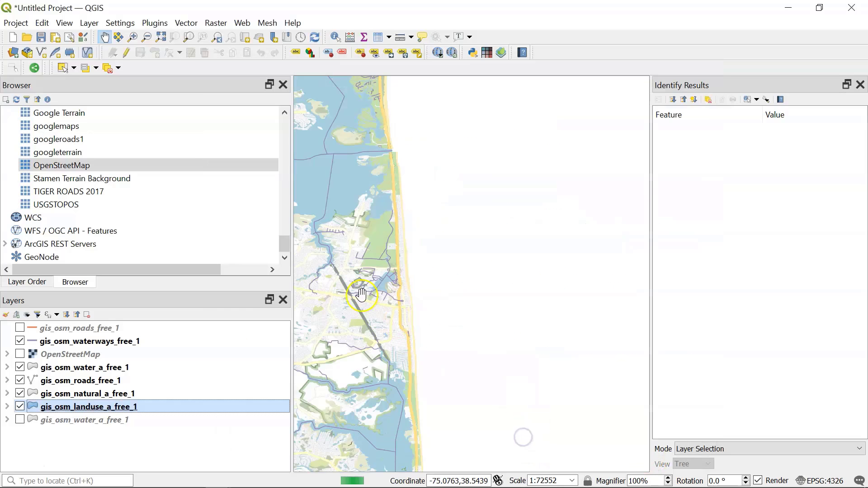
Expand the landuse layer's legend and look through its land use classes against the inland part of the map.
drag(357, 291, 543, 273)
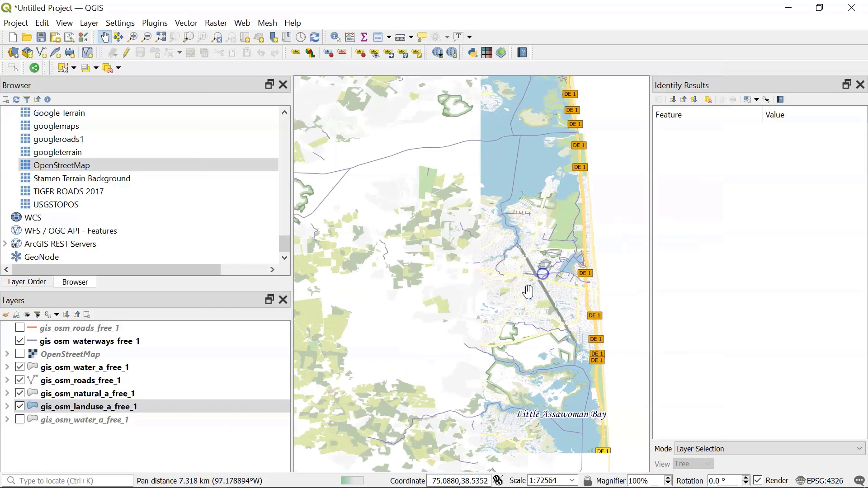
click(7, 406)
scroll(153, 436, down, 2)
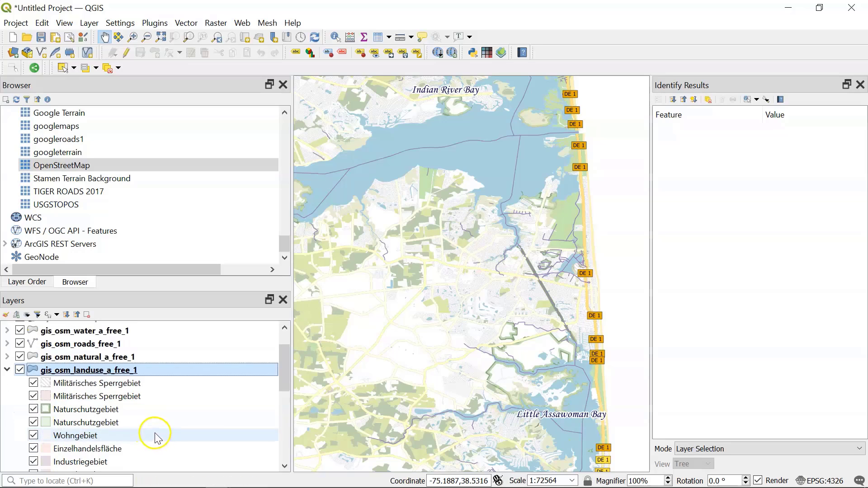
Examine the styled land use areas inland from the coast and open the gis_osm_landuse_a_free_1 attribute table.
scroll(159, 435, up, 1)
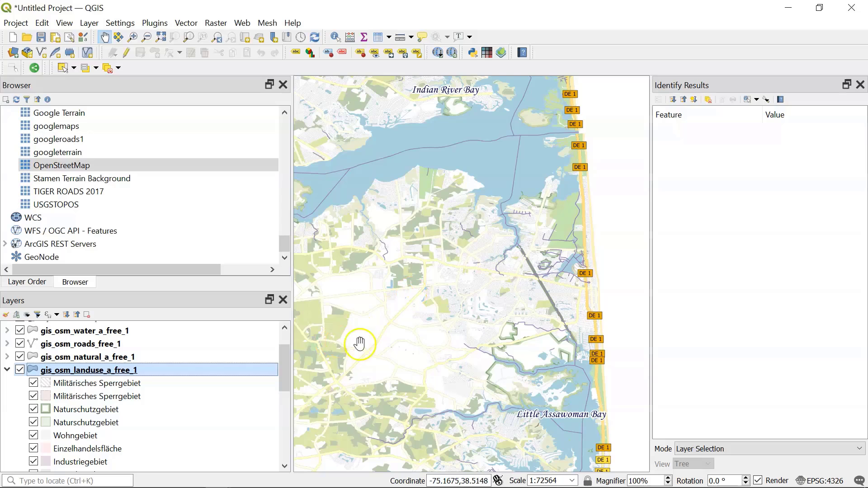
drag(375, 351, 461, 282)
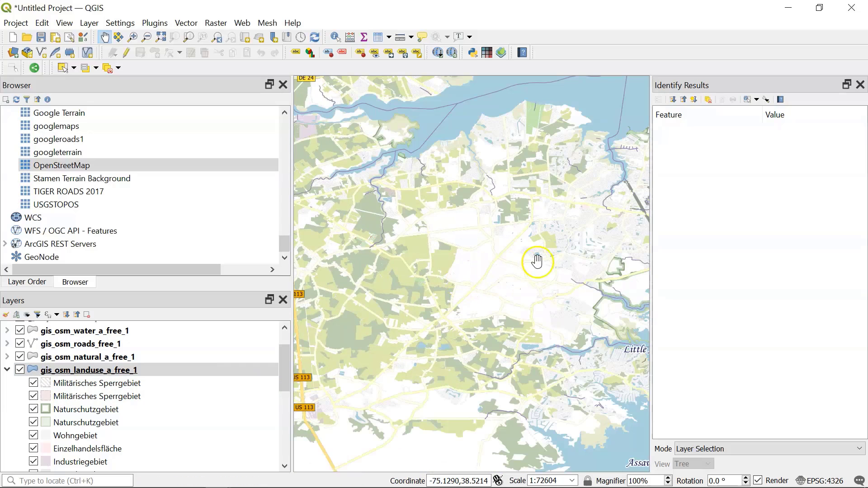
scroll(482, 276, up, 1)
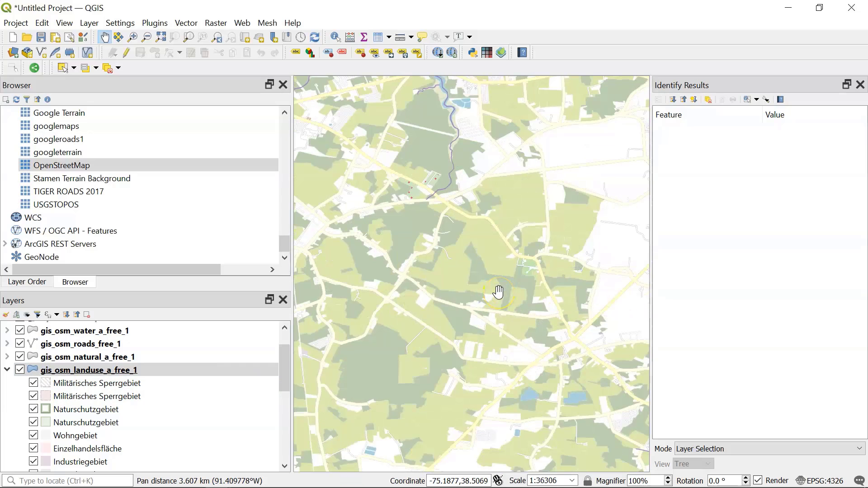
right_click(131, 378)
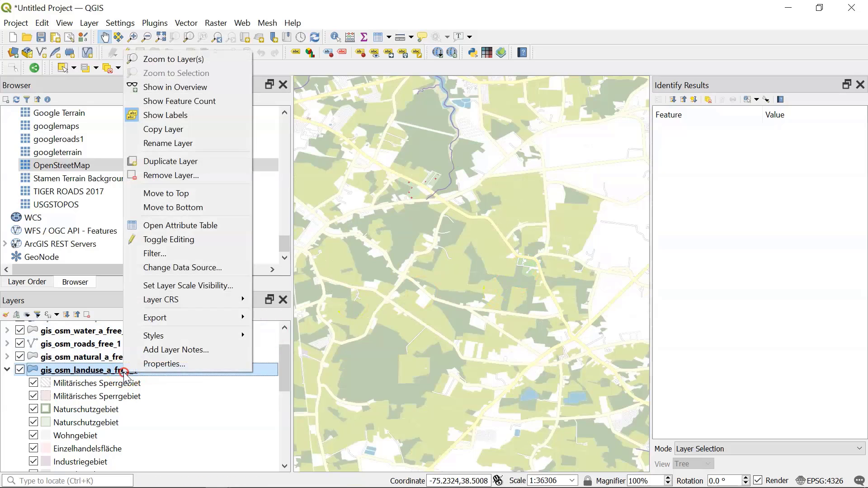
click(182, 222)
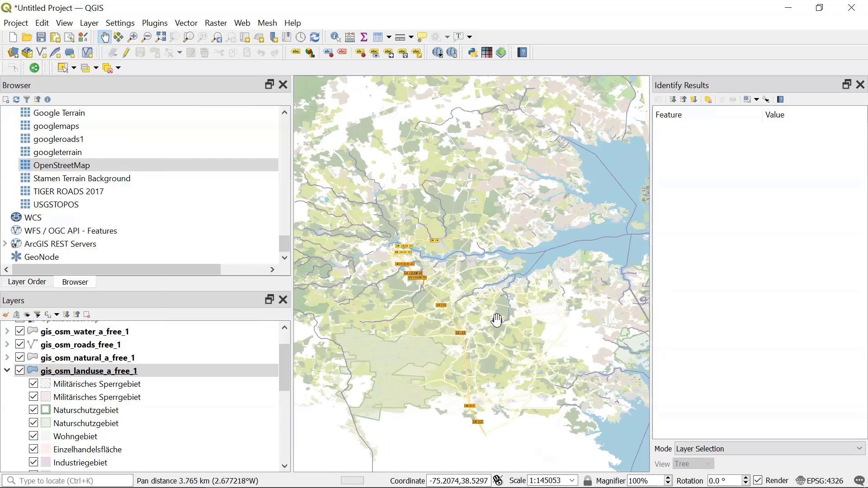
Collapse the landuse legend and compare the styled layers around Indian River Bay with the OpenStreetMap basemap by repeatedly showing and hiding it.
drag(511, 322, 440, 315)
scroll(492, 306, up, 1)
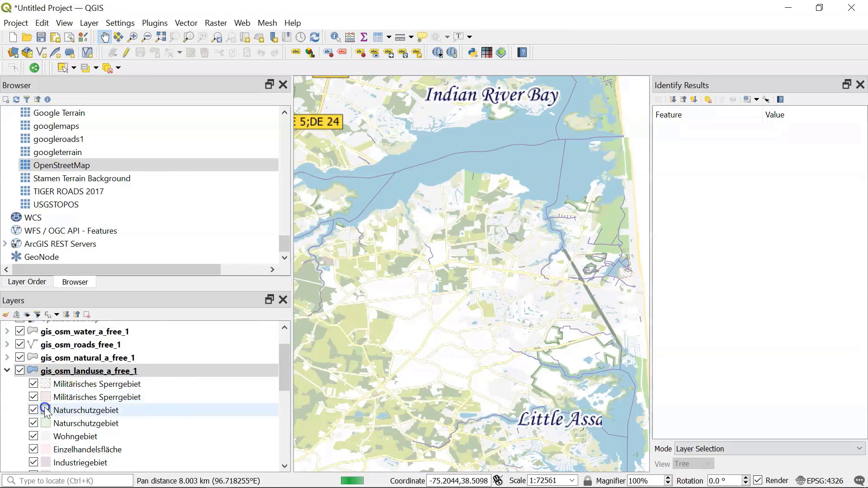
click(6, 374)
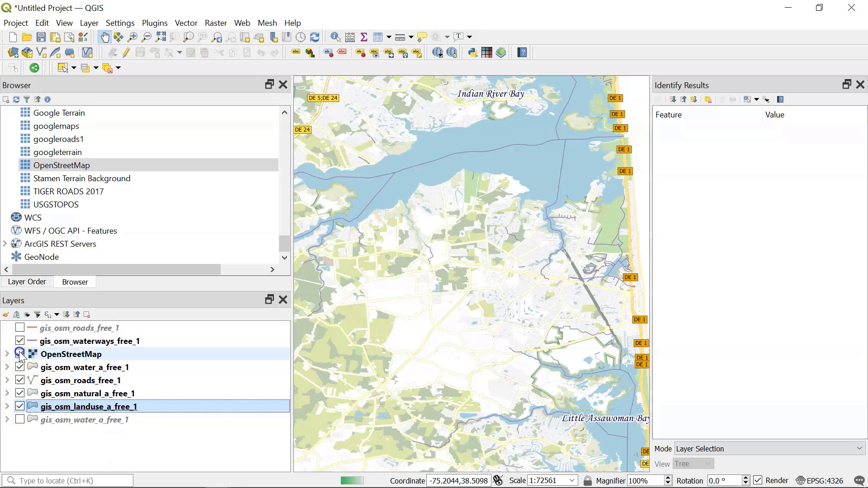
click(19, 354)
click(19, 354)
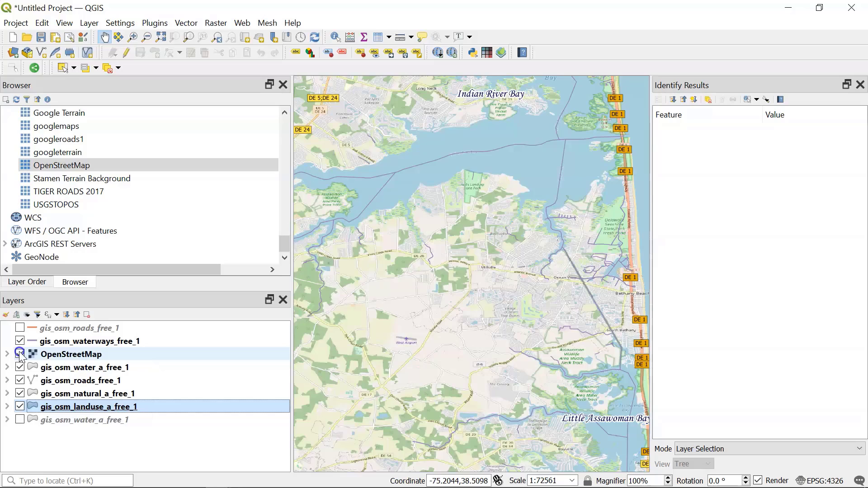
click(20, 354)
click(19, 354)
click(19, 354)
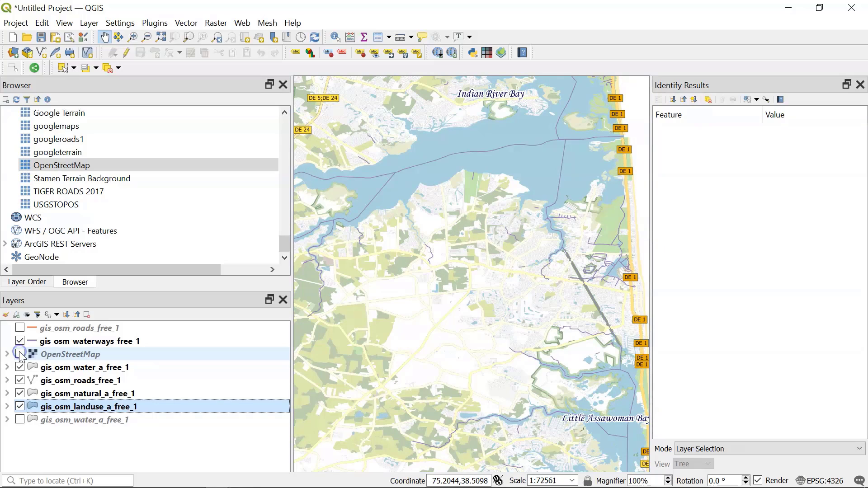
click(20, 354)
click(19, 354)
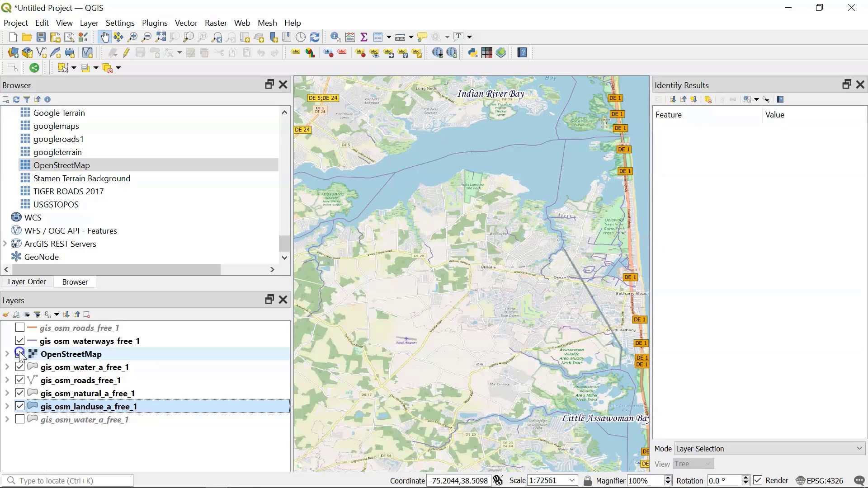
click(19, 353)
click(20, 354)
click(20, 354)
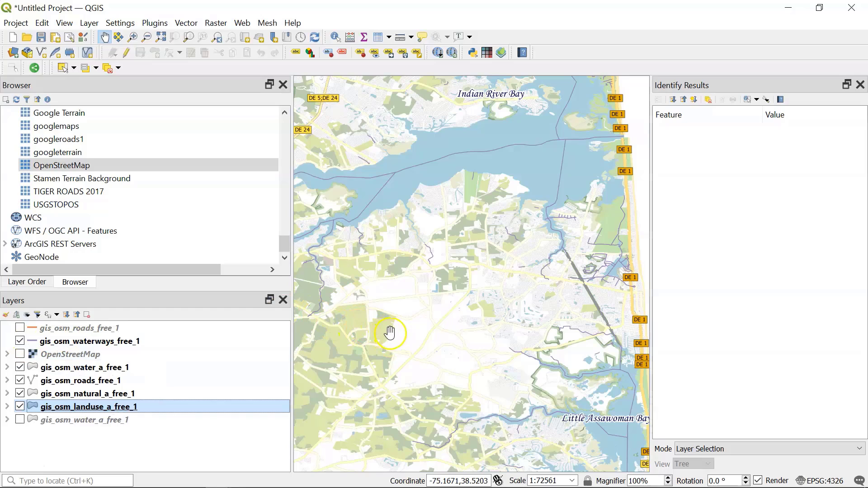
Expand the legends of the roads, water, natural and landuse layers and review their classes against the map.
click(8, 380)
click(7, 368)
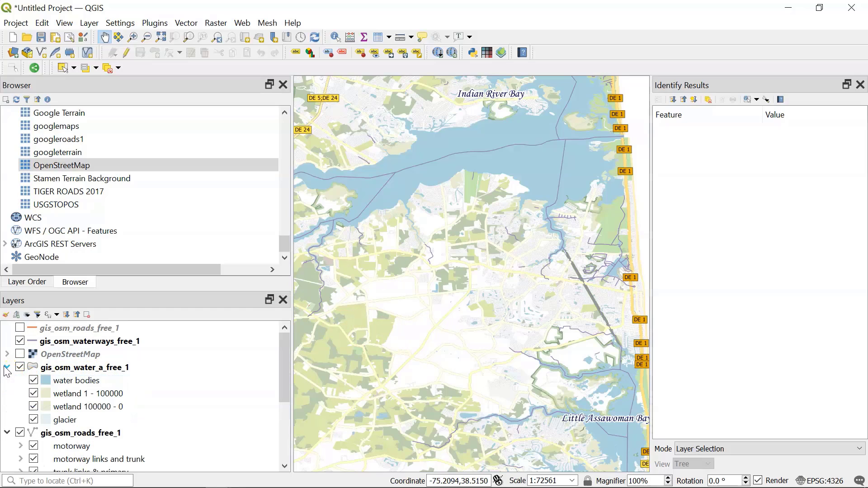
scroll(27, 403, down, 3)
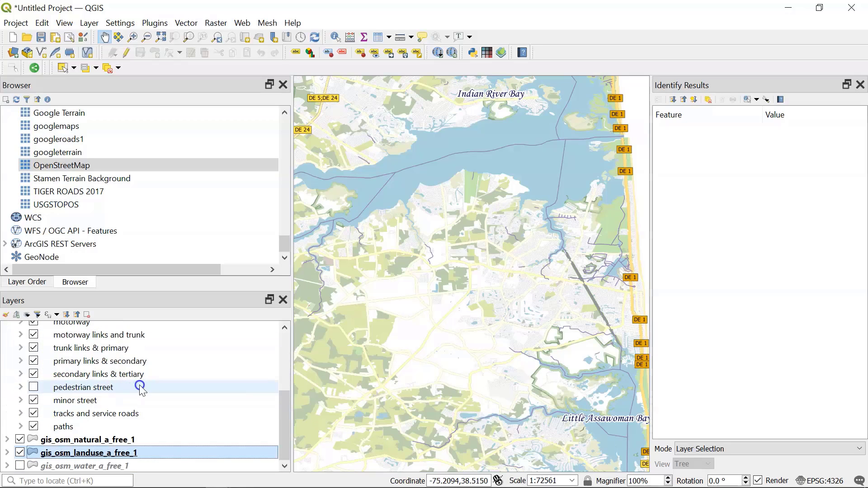
click(7, 440)
scroll(96, 397, down, 1)
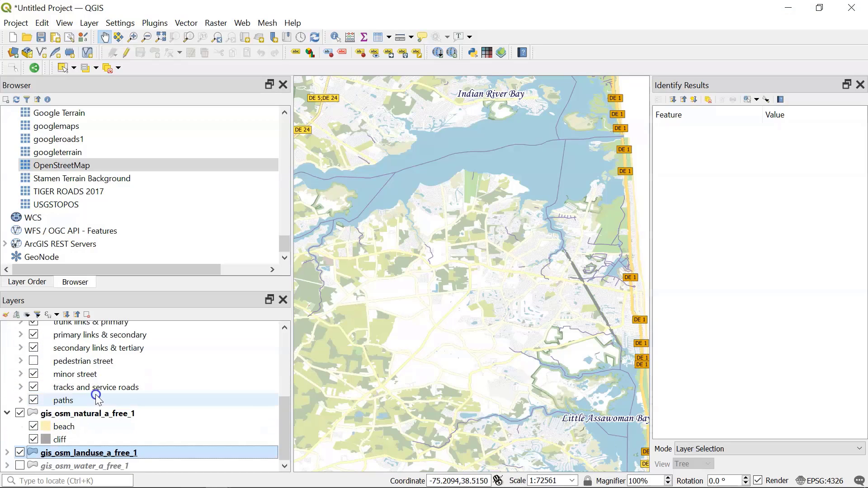
click(8, 453)
scroll(139, 386, down, 8)
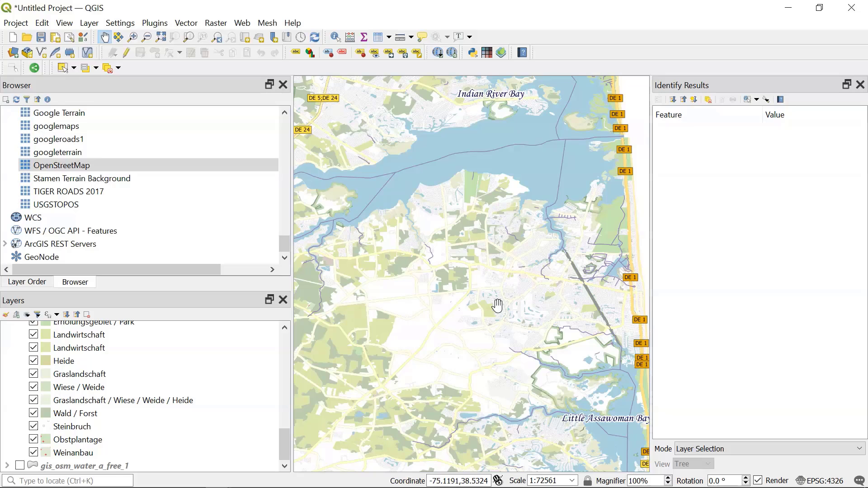
scroll(497, 306, up, 2)
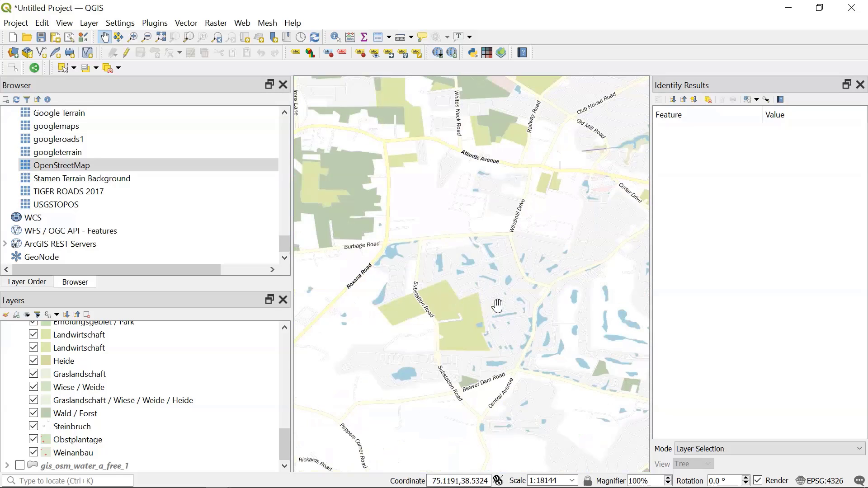